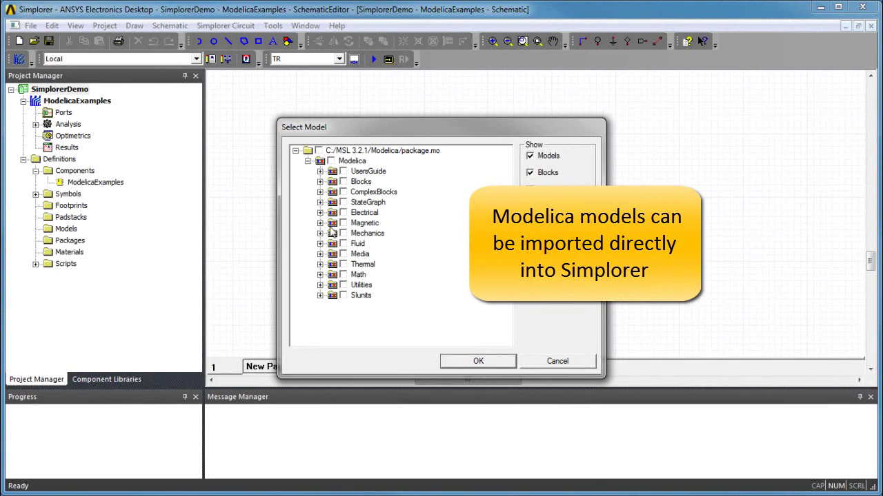
Import CoupledClutches from Mechanics > Rotational > Examples, then compile more Rotational example models.
{"action": "left_click", "coordinate": [319, 234]}
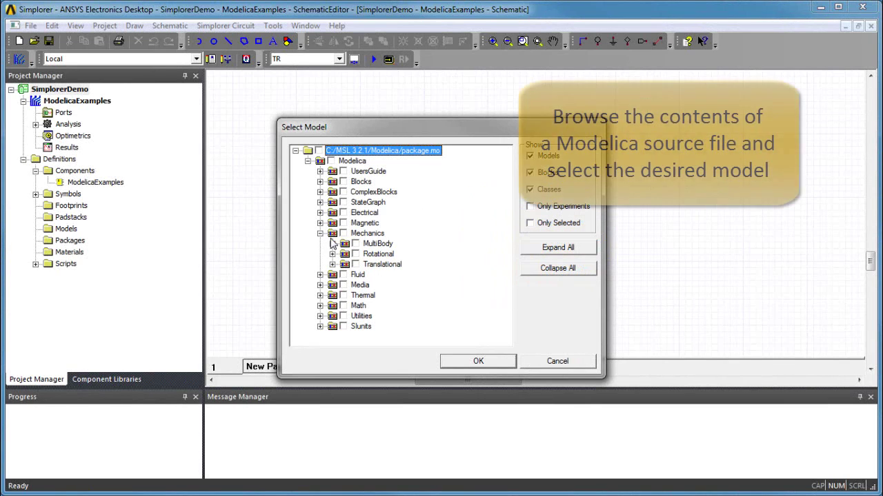
{"action": "left_click", "coordinate": [331, 254]}
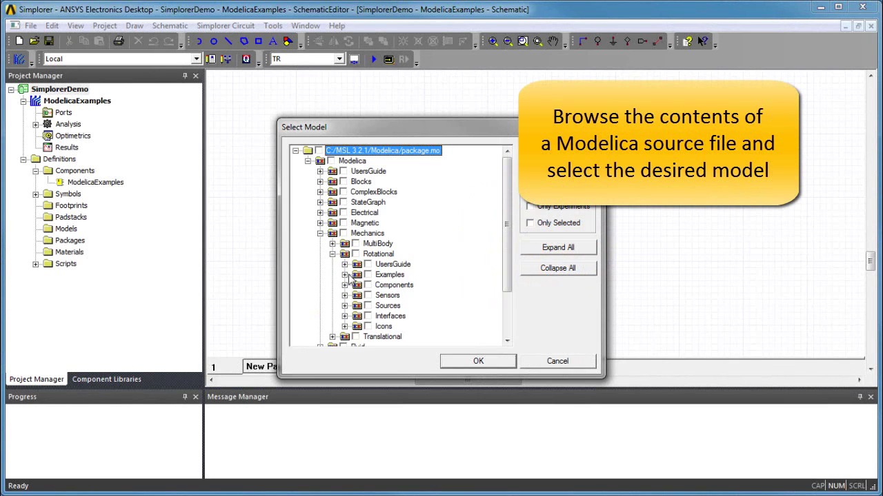
{"action": "left_click", "coordinate": [345, 275]}
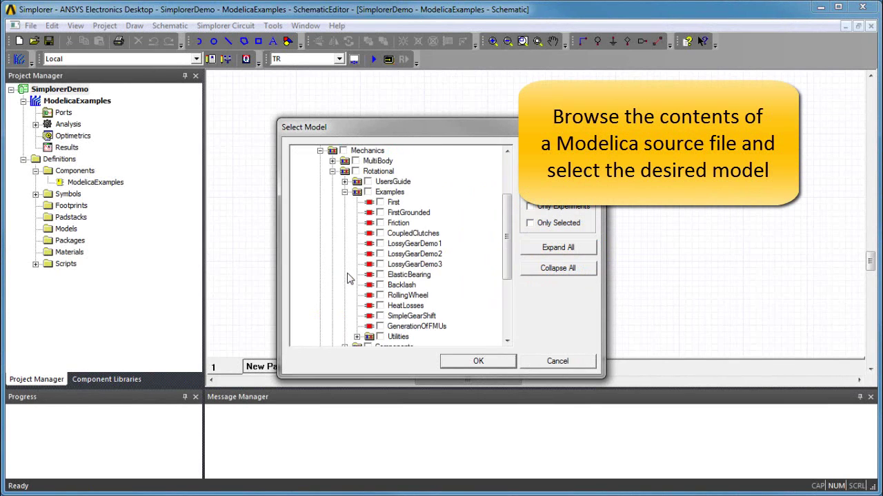
{"action": "left_click", "coordinate": [379, 233]}
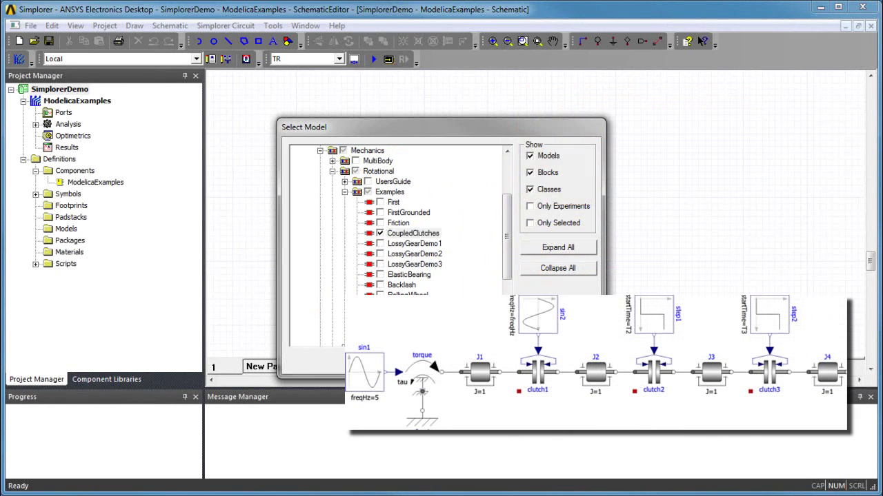
{"action": "left_click", "coordinate": [498, 333]}
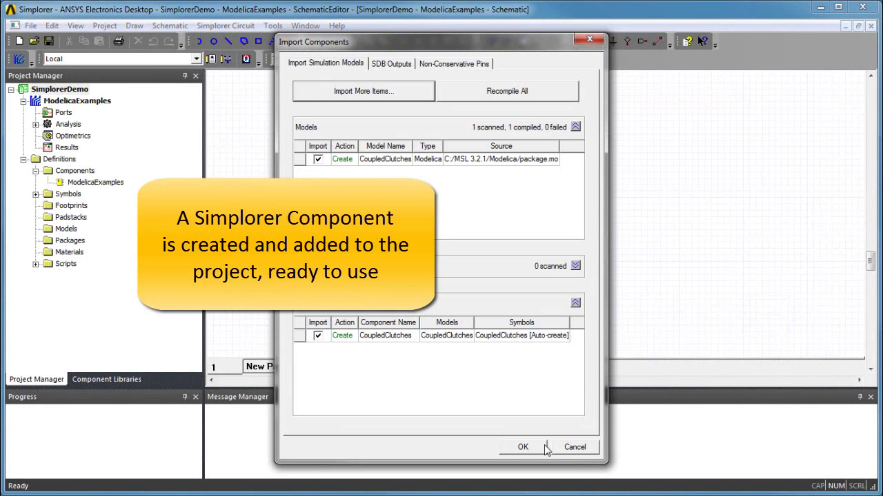
{"action": "left_click", "coordinate": [522, 447]}
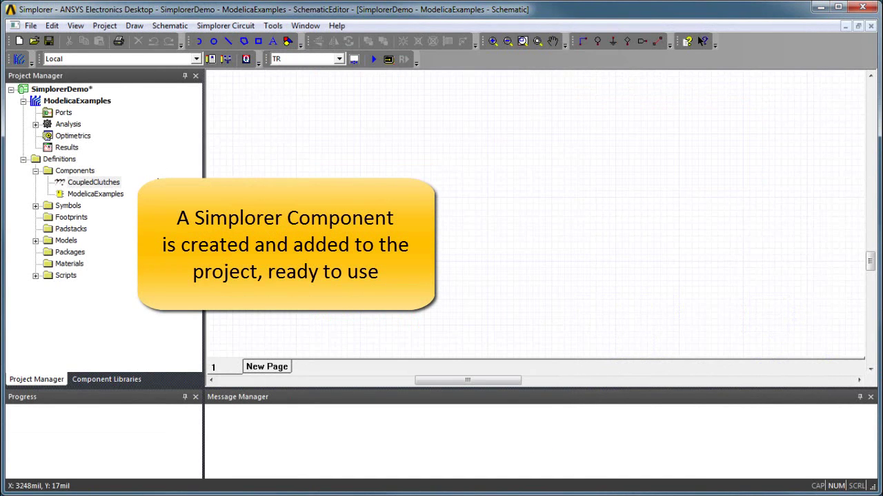
{"action": "left_click", "coordinate": [110, 183]}
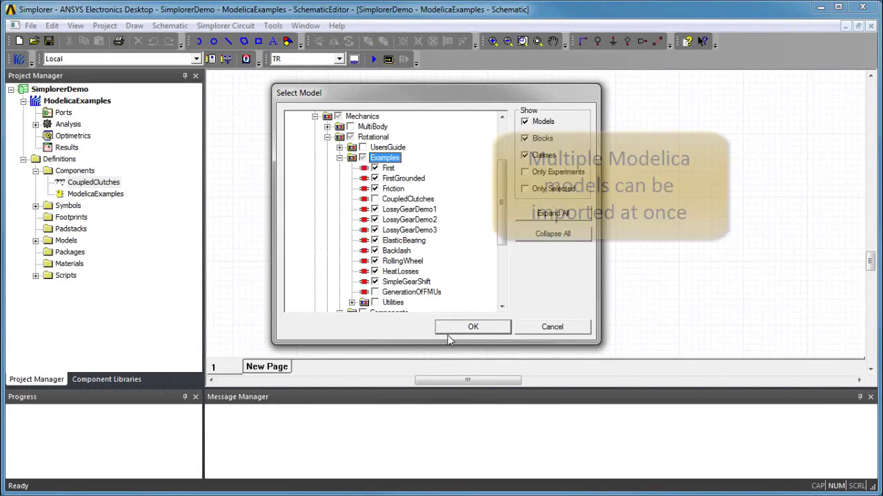
{"action": "left_click", "coordinate": [473, 327]}
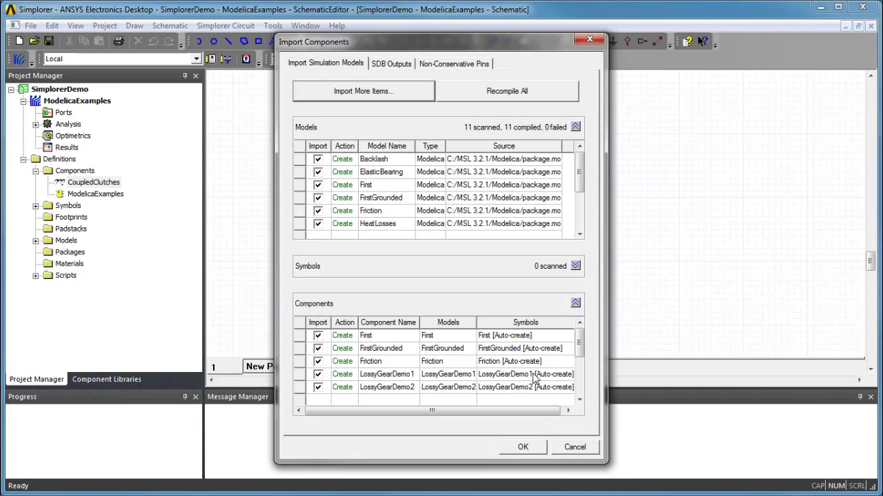
Place CoupledClutches on the schematic and scroll through its read-only Modelica code via Edit Model.
{"action": "left_click", "coordinate": [539, 449]}
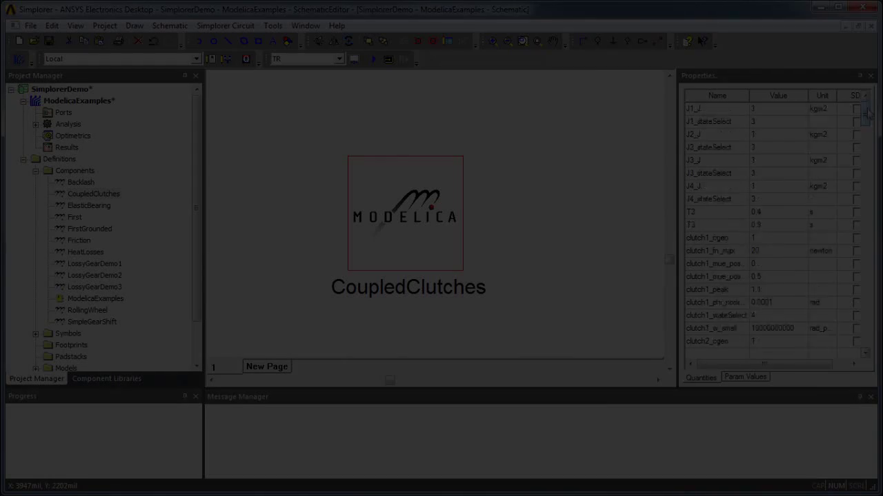
{"action": "left_click_drag", "start_coordinate": [867, 114], "coordinate": [873, 143]}
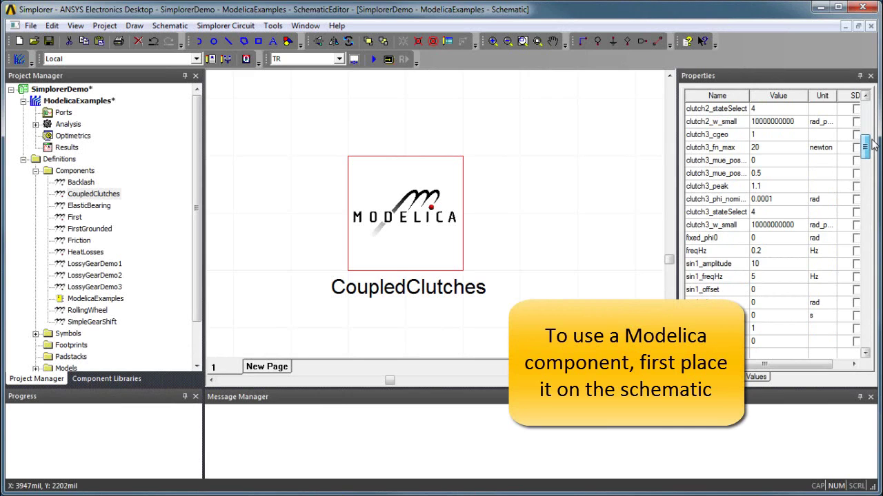
{"action": "right_click", "coordinate": [457, 195]}
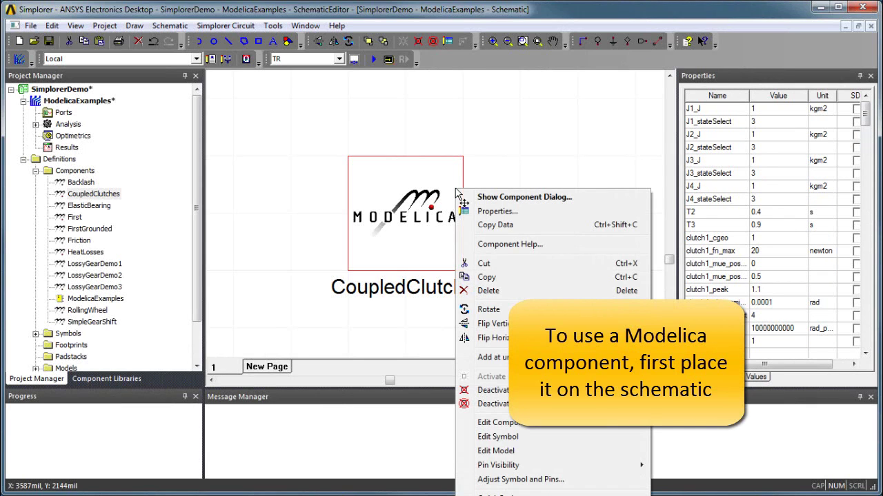
{"action": "left_click", "coordinate": [562, 452]}
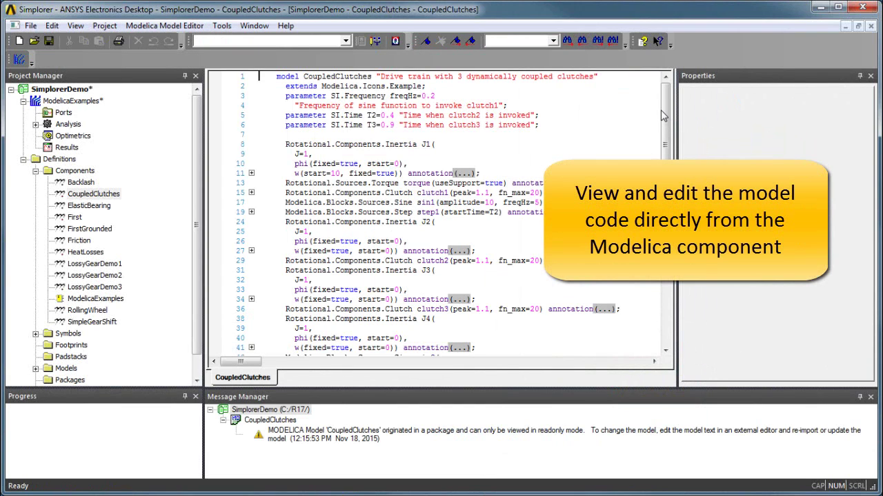
{"action": "scroll", "coordinate": [662, 115], "scroll_direction": "down", "scroll_amount": 7}
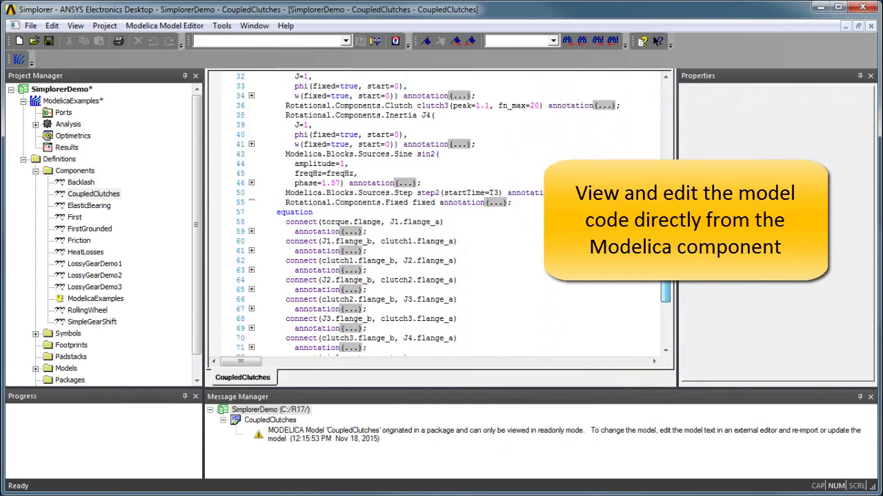
{"action": "scroll", "coordinate": [671, 274], "scroll_direction": "down", "scroll_amount": 4}
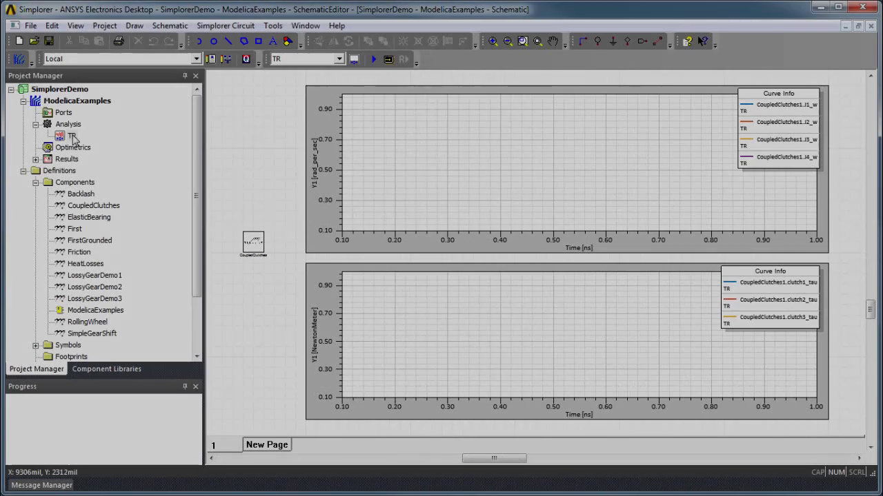
Set the TR transient analysis End Time to 1.5 s and run it.
{"action": "double_click", "coordinate": [71, 135]}
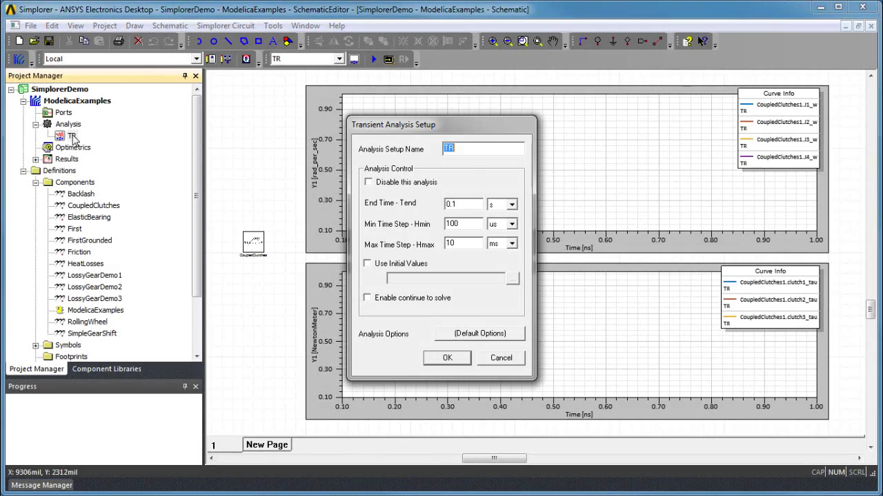
{"action": "double_click", "coordinate": [466, 204]}
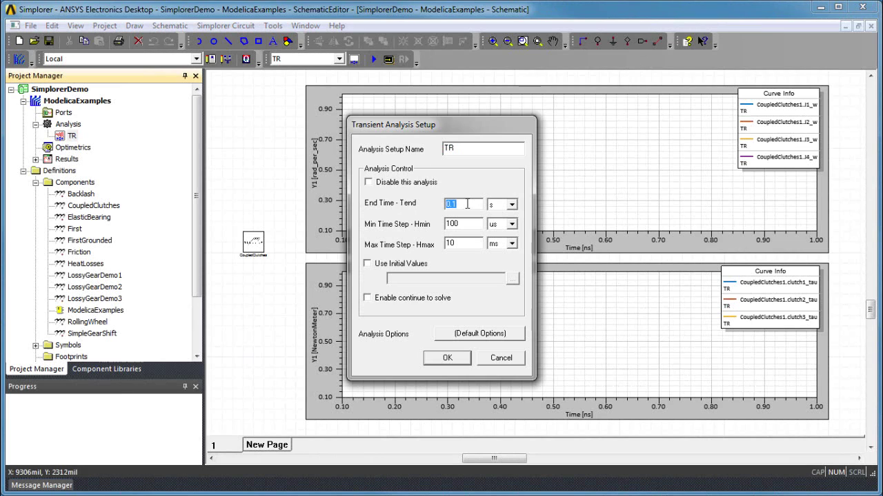
{"action": "type", "text": "1.5"}
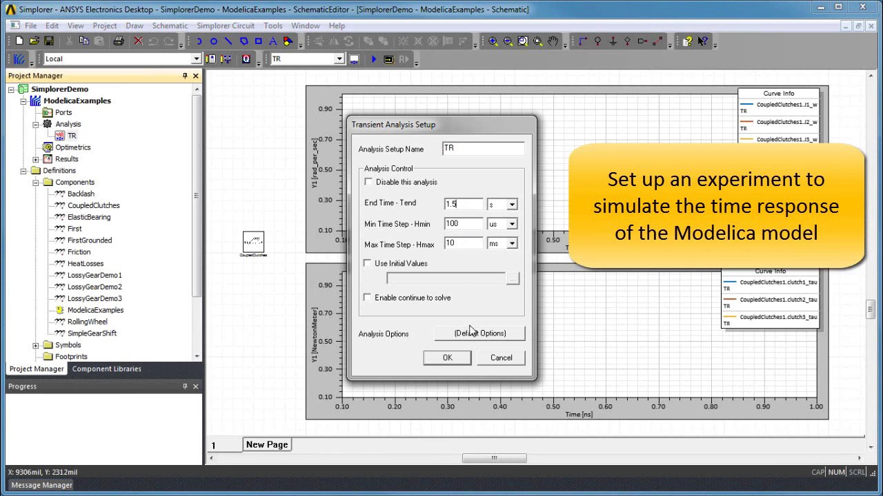
{"action": "left_click", "coordinate": [447, 358]}
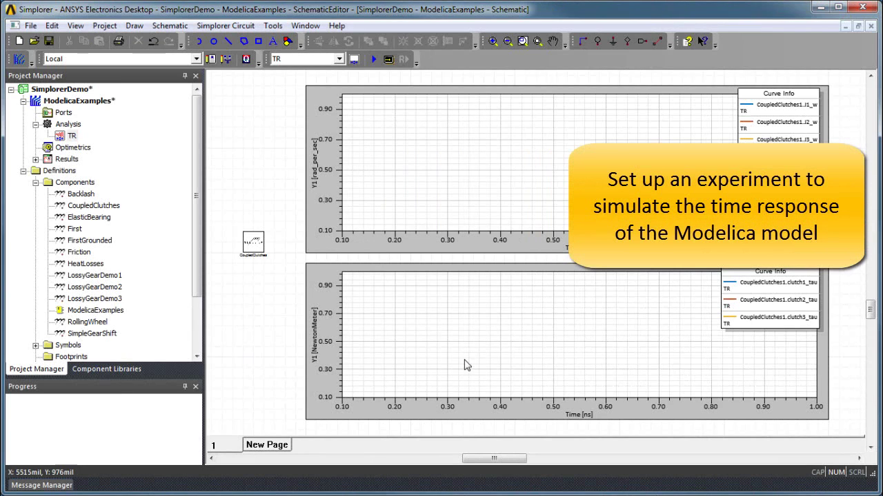
{"action": "right_click", "coordinate": [72, 136]}
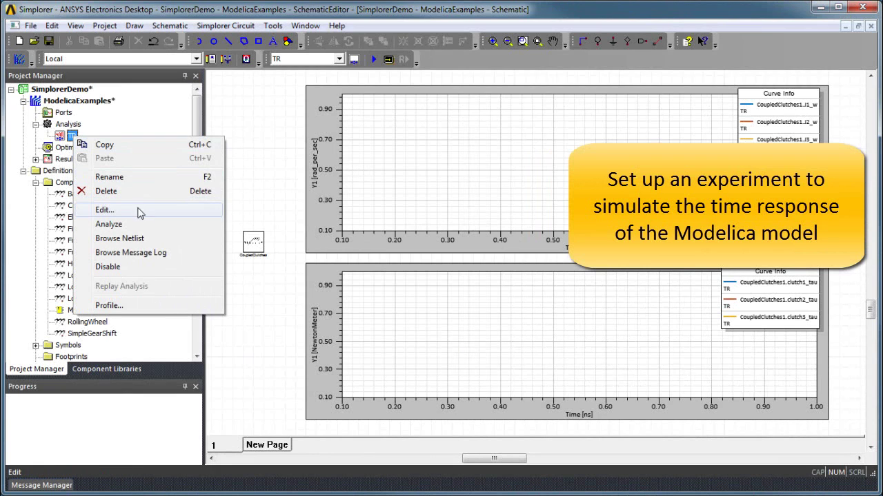
{"action": "left_click", "coordinate": [167, 229]}
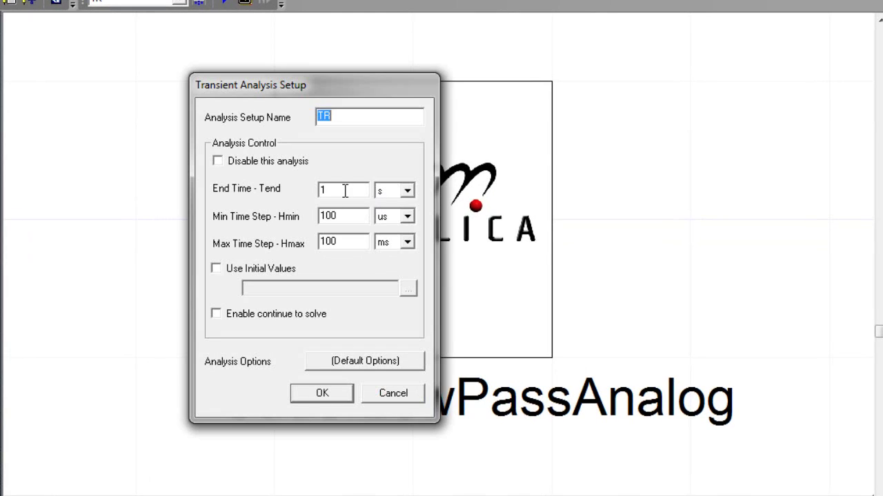
Set the CauerLowPassAnalog transient analysis End Time to 60 s.
{"action": "double_click", "coordinate": [345, 191]}
{"action": "type", "text": "60"}
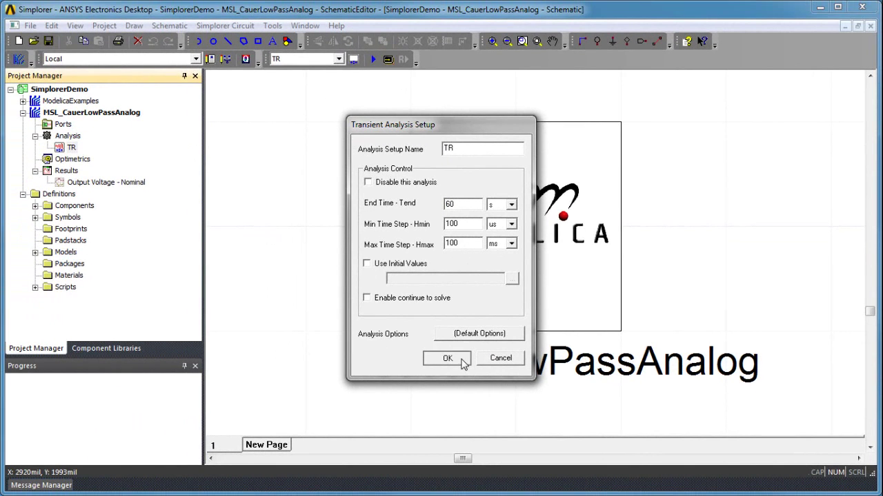
{"action": "left_click", "coordinate": [447, 360]}
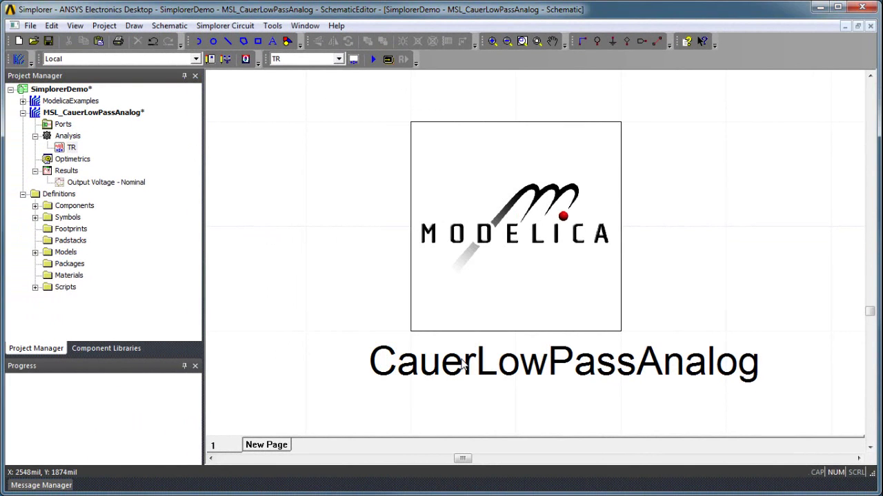
Edit the traces of the Output Voltage - Nominal report, then run the TR analysis.
{"action": "right_click", "coordinate": [105, 184]}
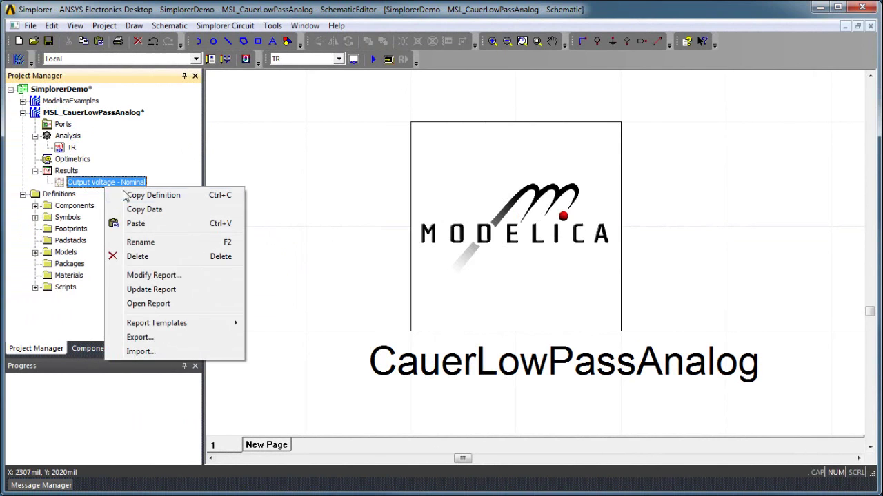
{"action": "left_click", "coordinate": [211, 273]}
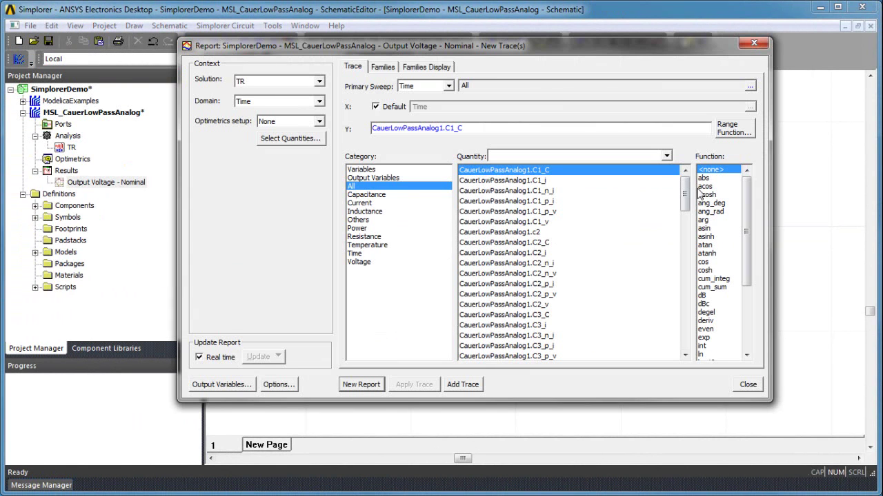
{"action": "left_click_drag", "start_coordinate": [686, 192], "coordinate": [693, 305]}
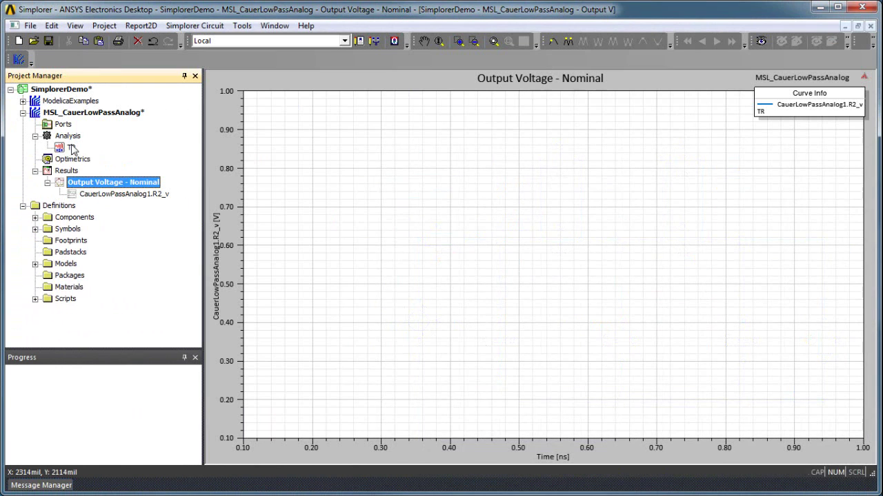
{"action": "right_click", "coordinate": [73, 151]}
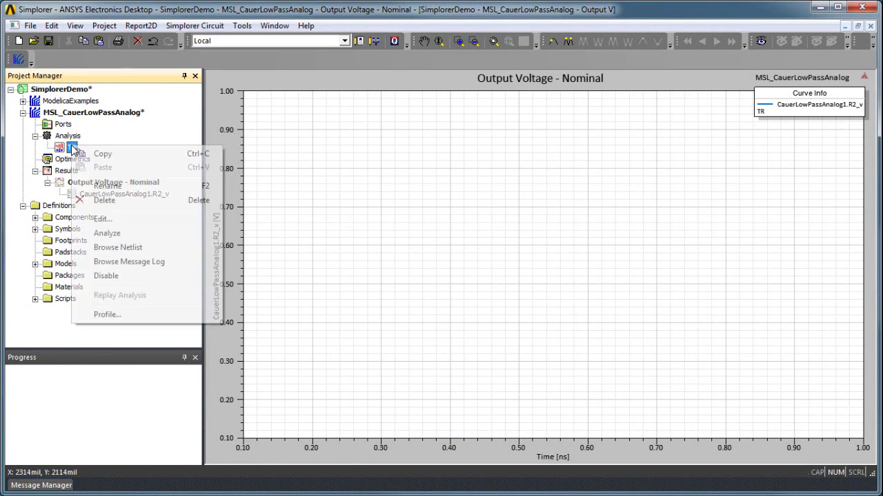
{"action": "left_click", "coordinate": [107, 234]}
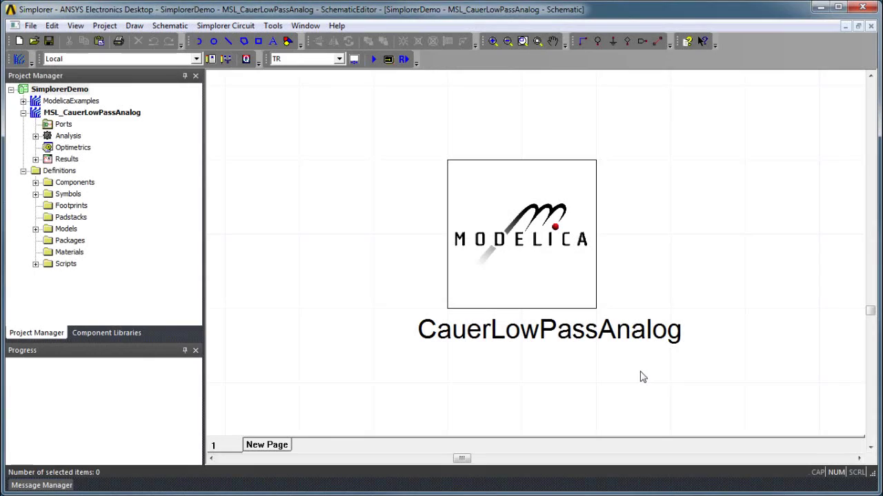
Show the statistical settings in the CauerLowPassAnalog block's parameter properties.
{"action": "right_click", "coordinate": [537, 193]}
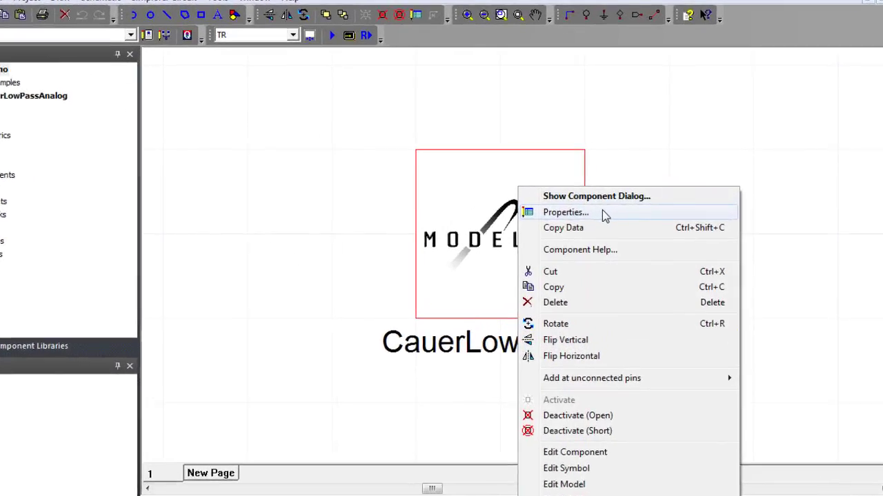
{"action": "left_click", "coordinate": [609, 216]}
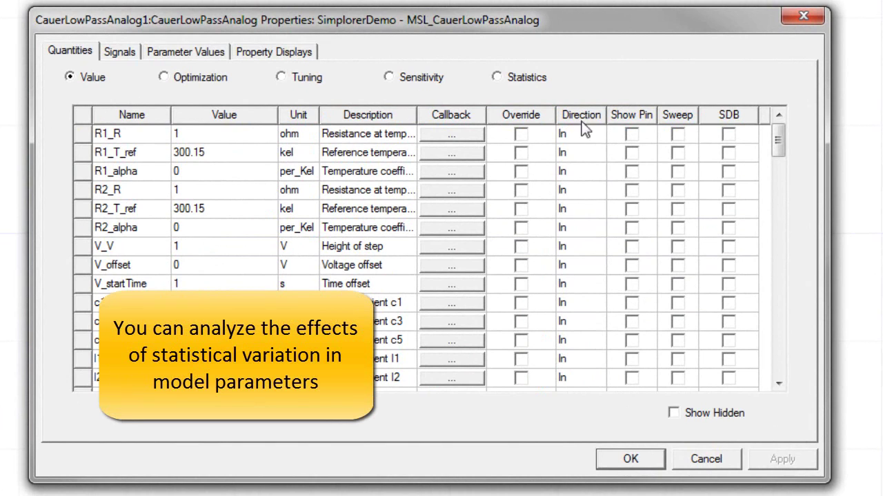
{"action": "left_click", "coordinate": [498, 77]}
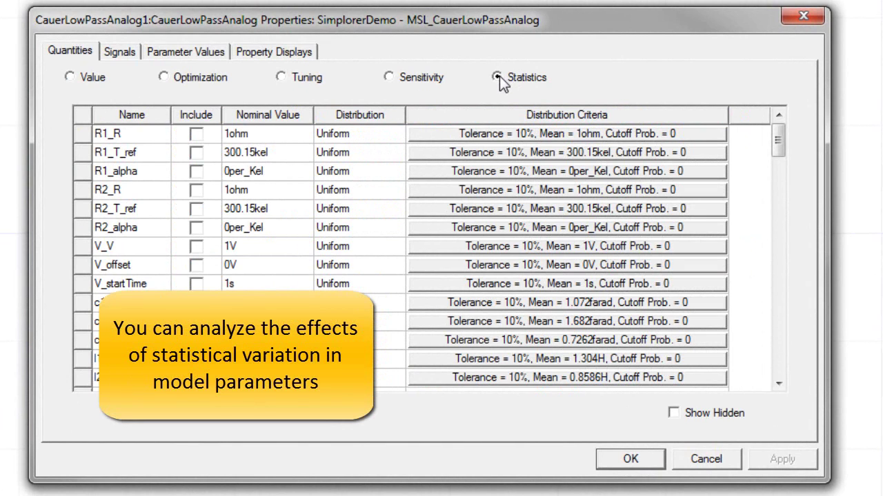
Include R1_R, R2_R, c1, c3, c5, l1 and l2 in the statistical variation (Uniform, 10%).
{"action": "left_click", "coordinate": [195, 135]}
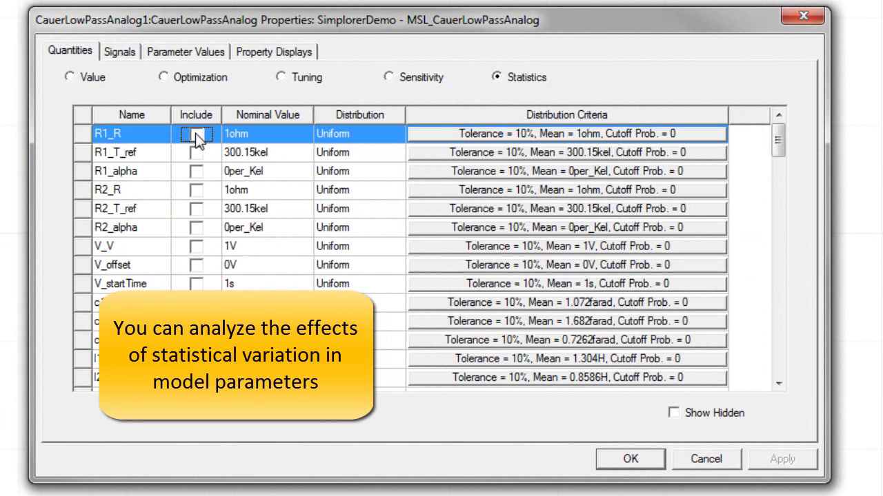
{"action": "left_click", "coordinate": [195, 134]}
{"action": "left_click", "coordinate": [196, 191]}
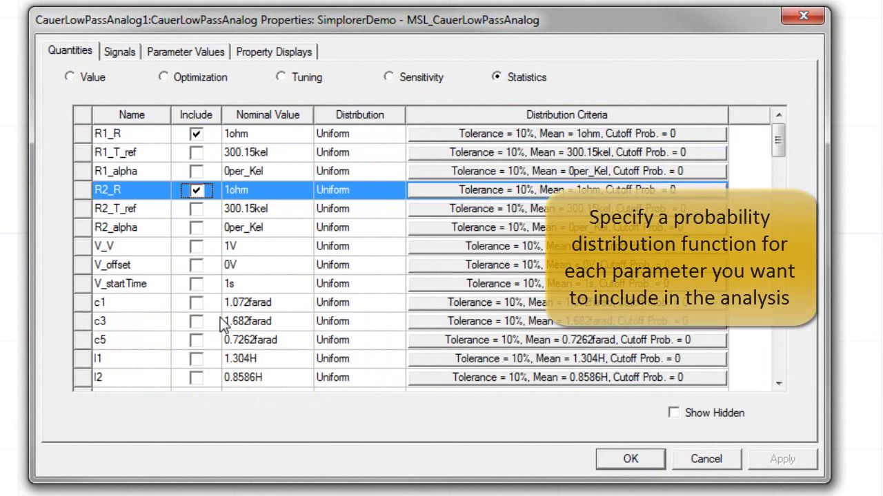
{"action": "left_click", "coordinate": [196, 303]}
{"action": "left_click", "coordinate": [196, 302]}
{"action": "left_click", "coordinate": [196, 321]}
{"action": "left_click", "coordinate": [196, 321]}
{"action": "left_click", "coordinate": [197, 342]}
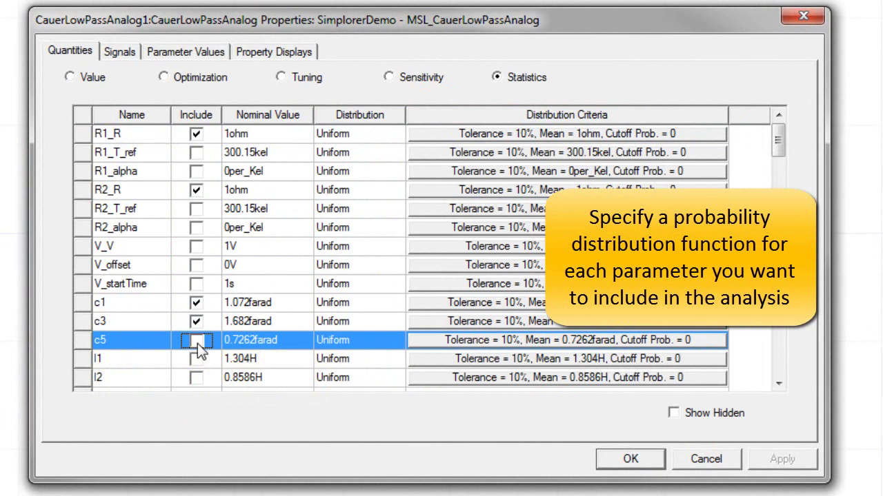
{"action": "left_click", "coordinate": [197, 342]}
{"action": "left_click", "coordinate": [196, 359]}
{"action": "left_click", "coordinate": [196, 359]}
{"action": "left_click", "coordinate": [198, 378]}
{"action": "left_click", "coordinate": [198, 379]}
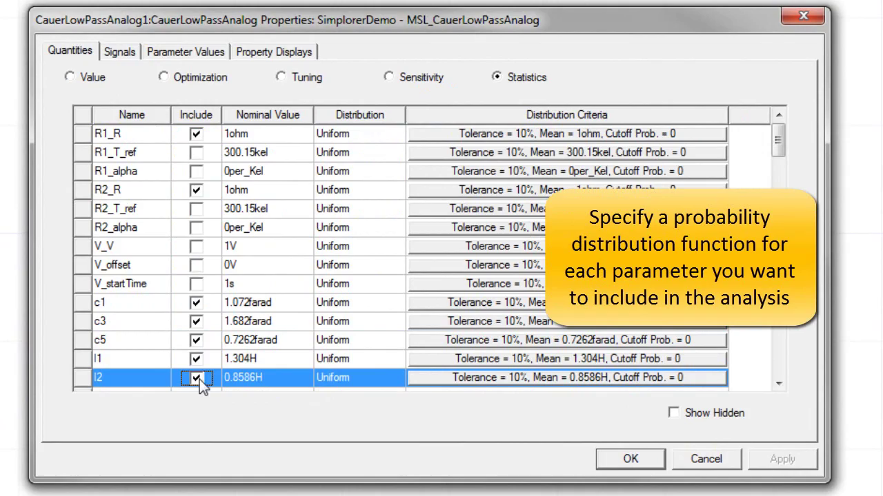
{"action": "left_click", "coordinate": [365, 135]}
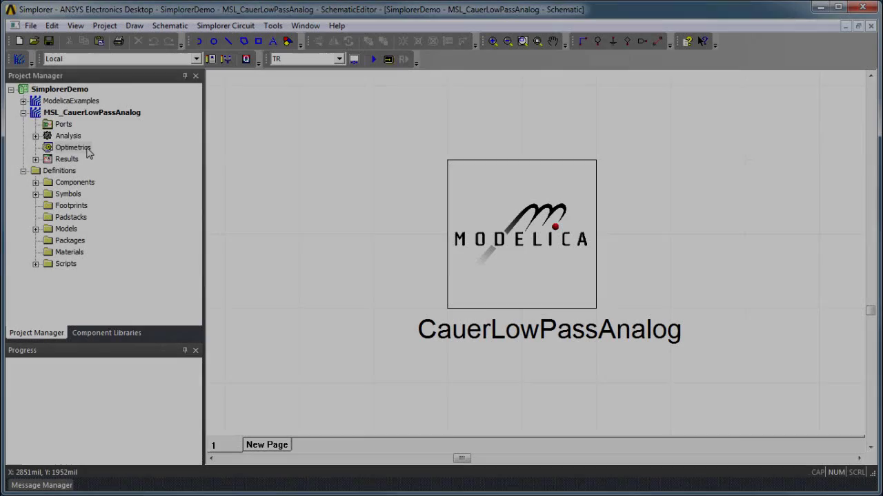
Add a new statistical setup under Optimetrics.
{"action": "right_click", "coordinate": [87, 147]}
{"action": "mouse_move", "coordinate": [197, 183]}
{"action": "left_click", "coordinate": [325, 229]}
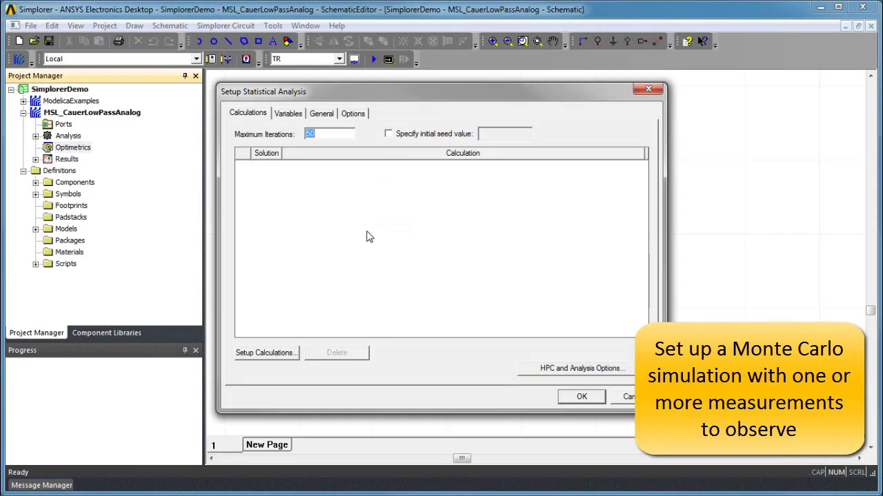
Define an overshoot calculation on CauerLowPassAnalog1.R2_v and select the Maximum Iterations value.
{"action": "left_click", "coordinate": [296, 353]}
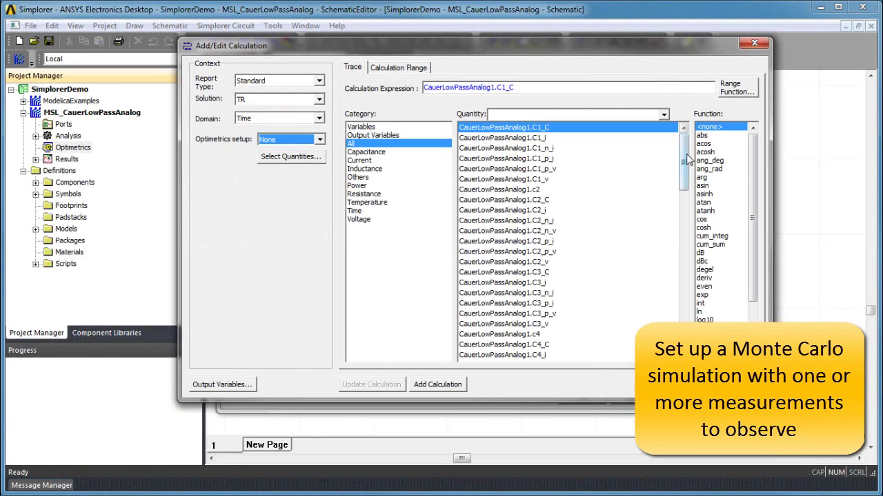
{"action": "left_click_drag", "start_coordinate": [688, 160], "coordinate": [684, 303]}
{"action": "left_click", "coordinate": [597, 263]}
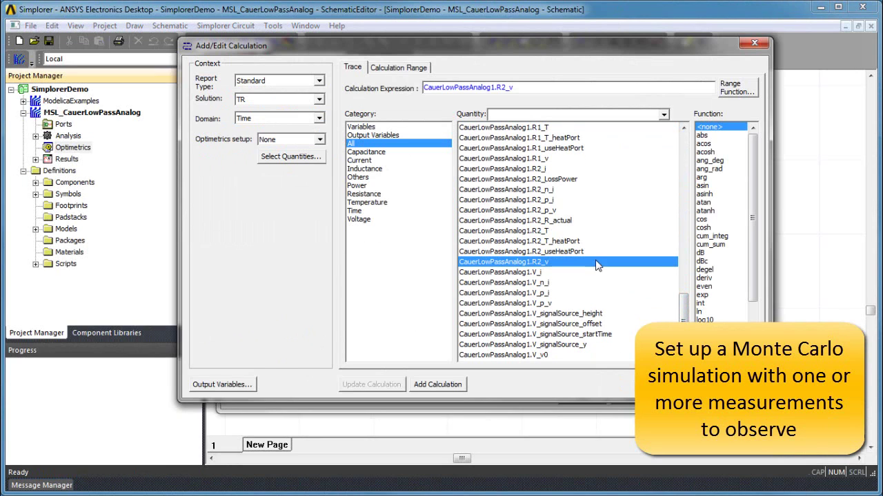
{"action": "left_click", "coordinate": [738, 87]}
{"action": "left_click", "coordinate": [586, 142]}
{"action": "left_click", "coordinate": [583, 171]}
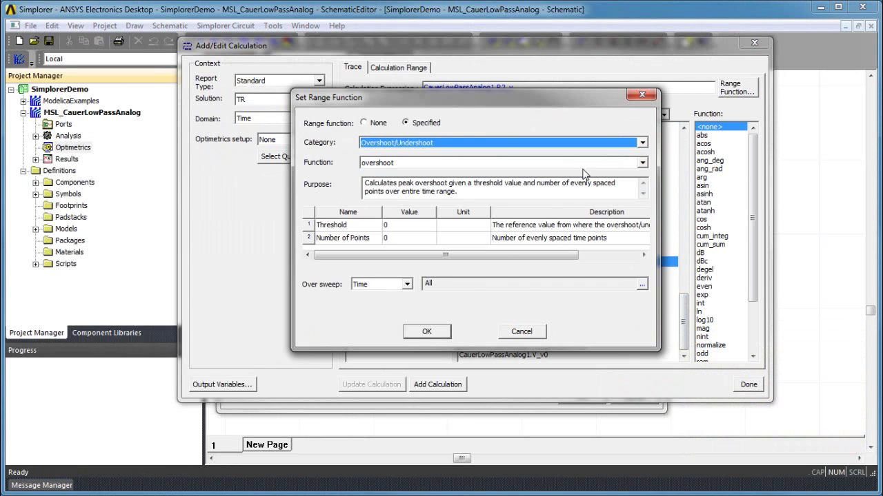
{"action": "left_click", "coordinate": [426, 332]}
{"action": "left_click", "coordinate": [464, 383]}
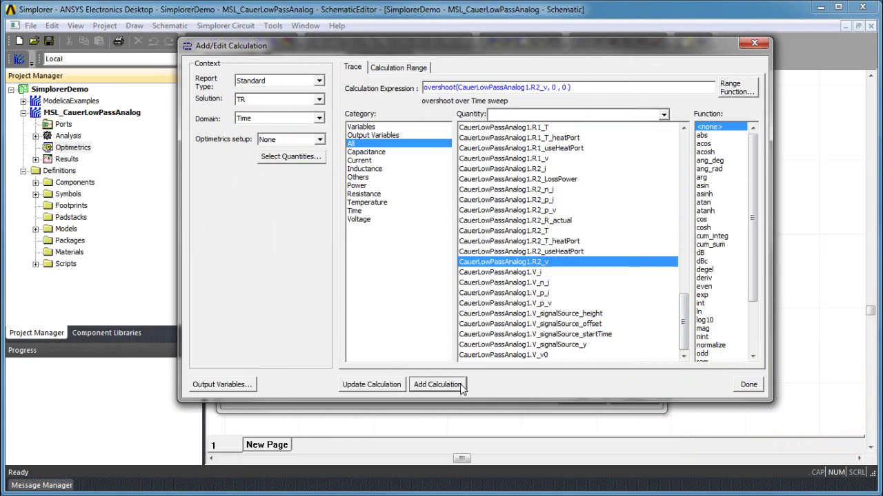
{"action": "left_click", "coordinate": [748, 384]}
{"action": "double_click", "coordinate": [342, 133]}
Set 100 maximum iterations, run StatisticalSetup1, and open the Output Voltage - Monte Carlo report.
{"action": "type", "text": "10"}
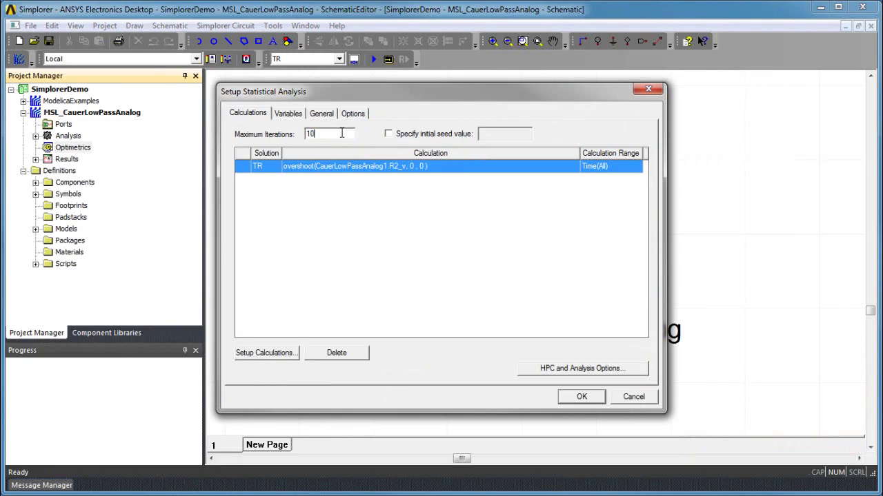
{"action": "type", "text": "0"}
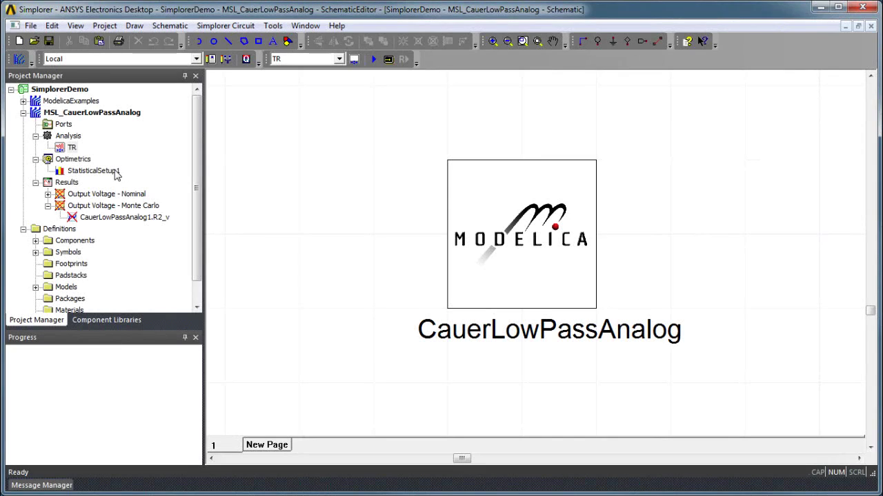
{"action": "left_click", "coordinate": [115, 172]}
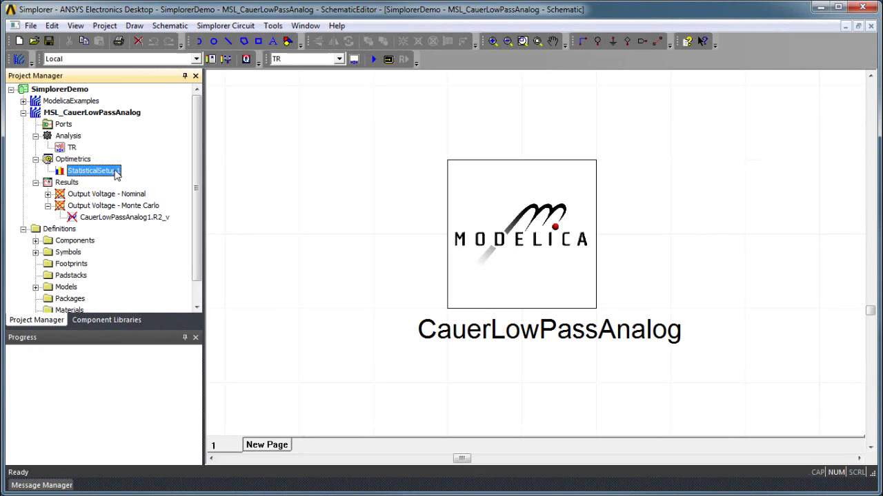
{"action": "right_click", "coordinate": [114, 173]}
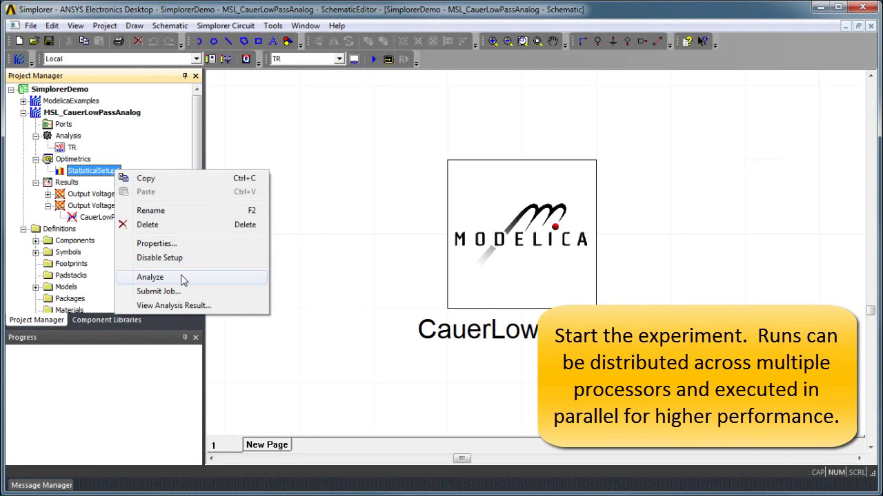
{"action": "left_click", "coordinate": [183, 281]}
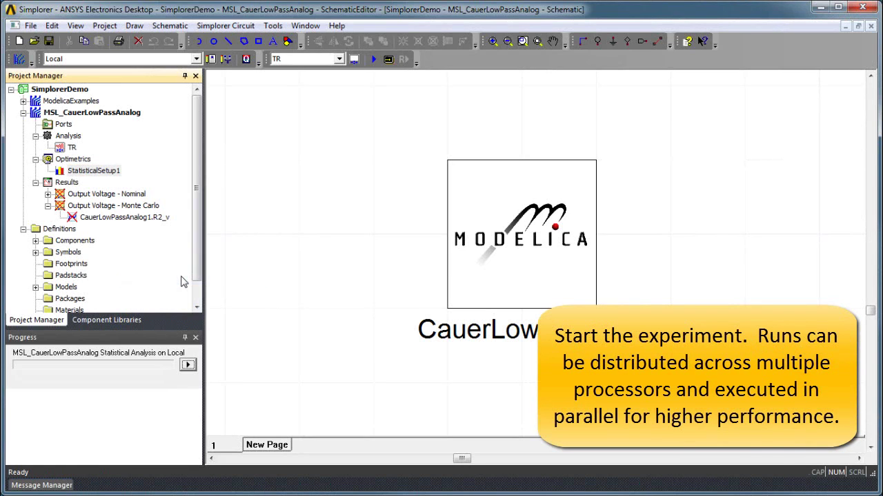
{"action": "double_click", "coordinate": [138, 207]}
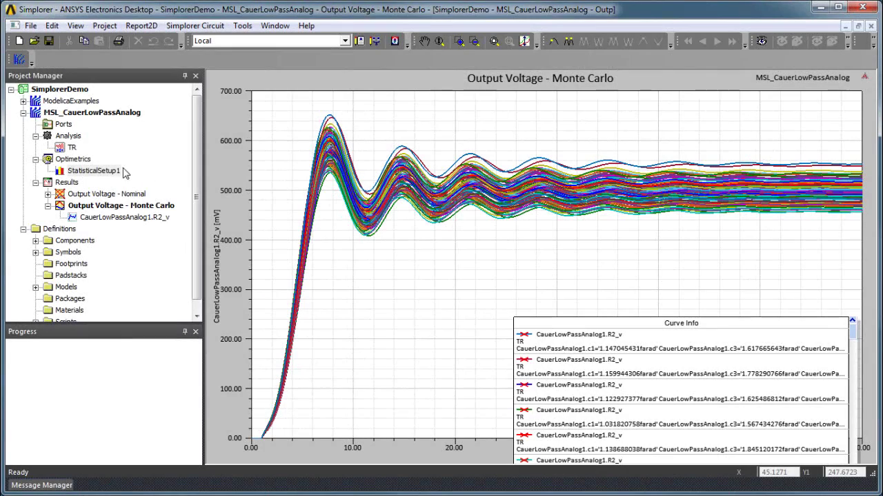
Show the overshoot histogram in an enlarged Post Analysis Display window with 25 bins.
{"action": "right_click", "coordinate": [116, 172]}
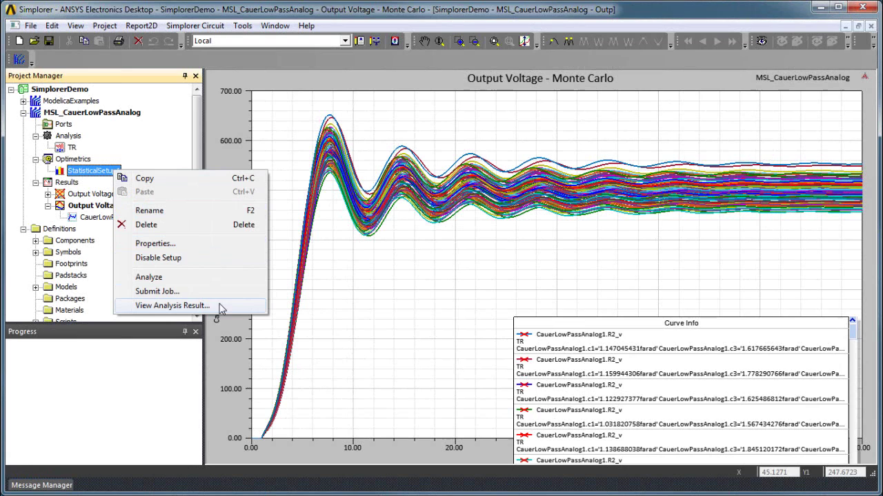
{"action": "left_click", "coordinate": [222, 306]}
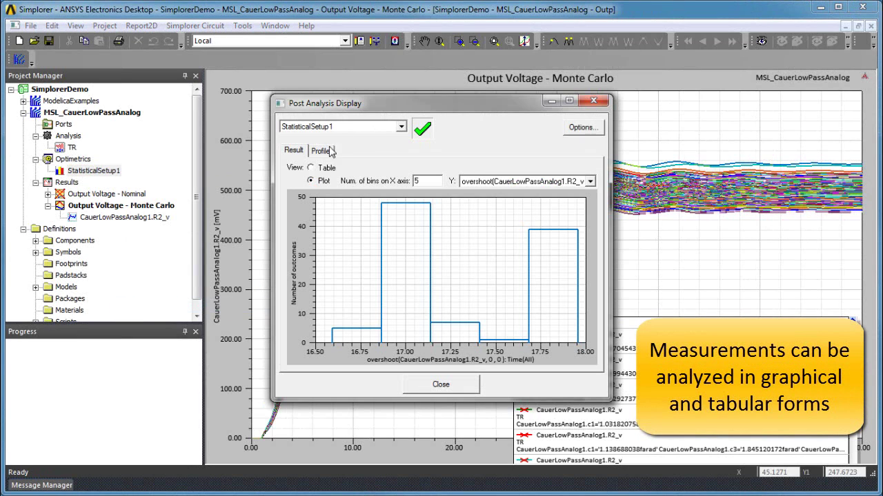
{"action": "left_click_drag", "start_coordinate": [372, 105], "coordinate": [199, 50]}
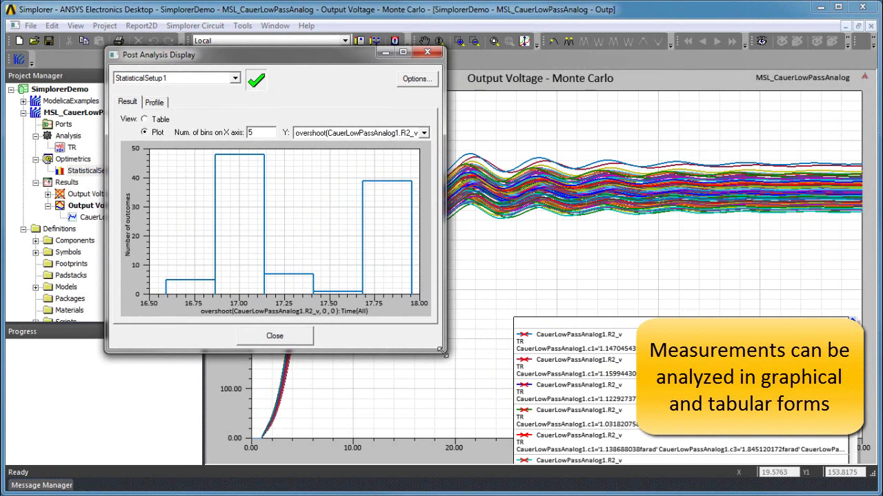
{"action": "left_click_drag", "start_coordinate": [438, 345], "coordinate": [795, 418]}
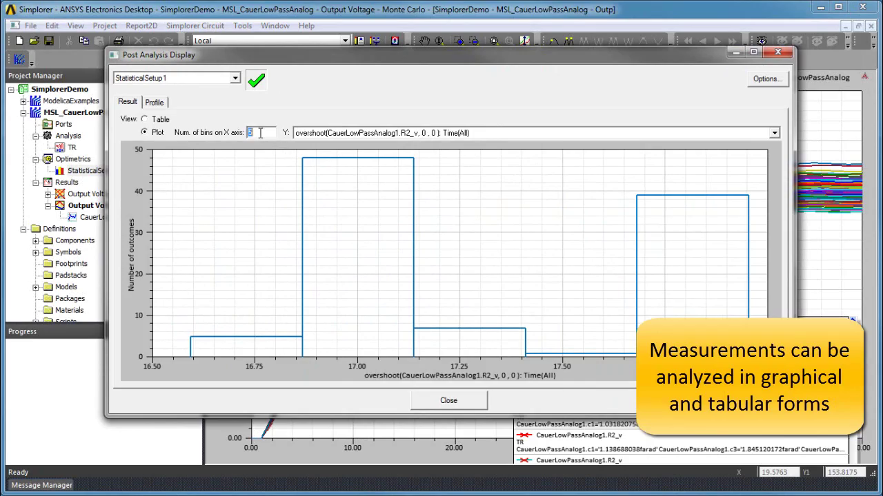
{"action": "type", "text": "25"}
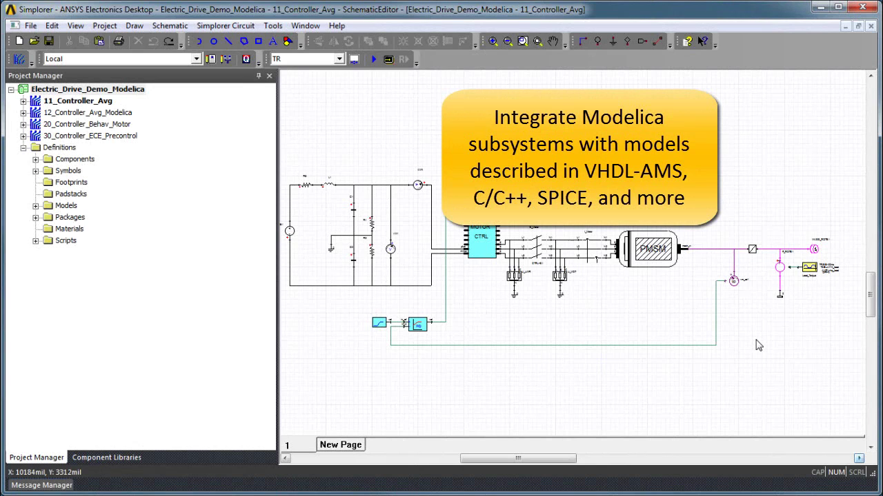
Zoom into the PMSM-to-load region and box-select the mass, load torque and speed sensor network.
{"action": "key", "text": "z"}
{"action": "left_click", "coordinate": [814, 339]}
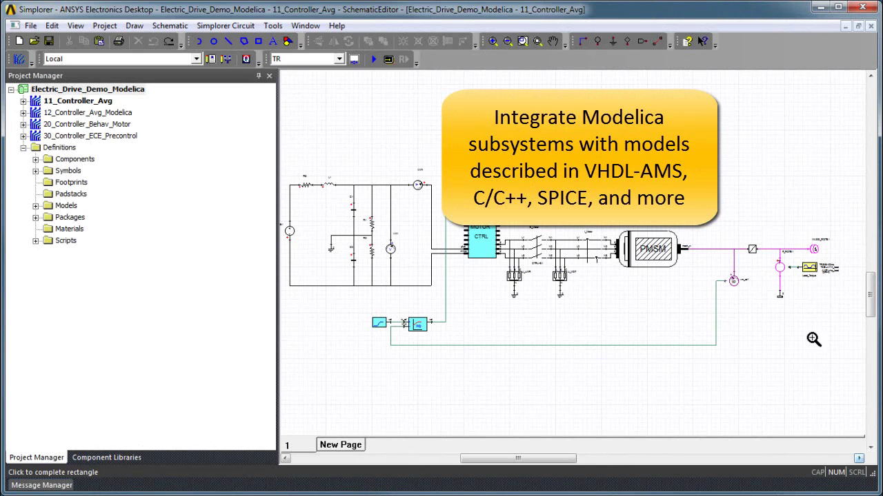
{"action": "left_click", "coordinate": [856, 354]}
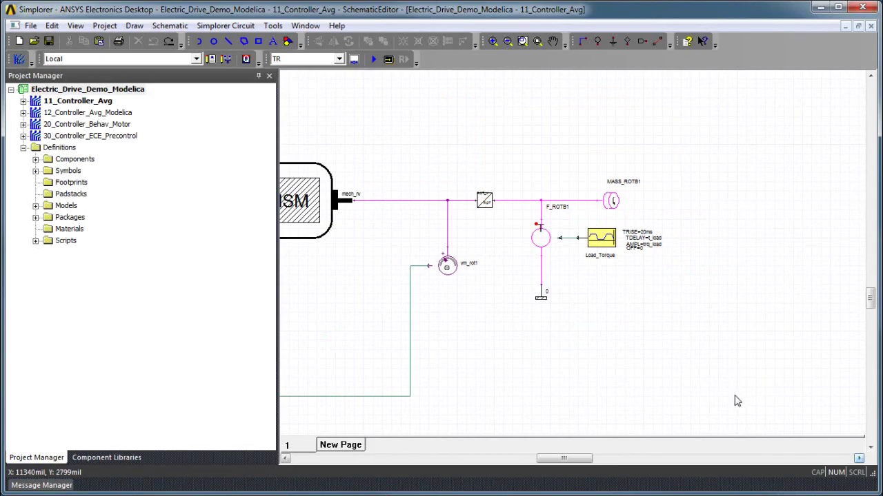
{"action": "left_click_drag", "start_coordinate": [692, 381], "coordinate": [407, 158]}
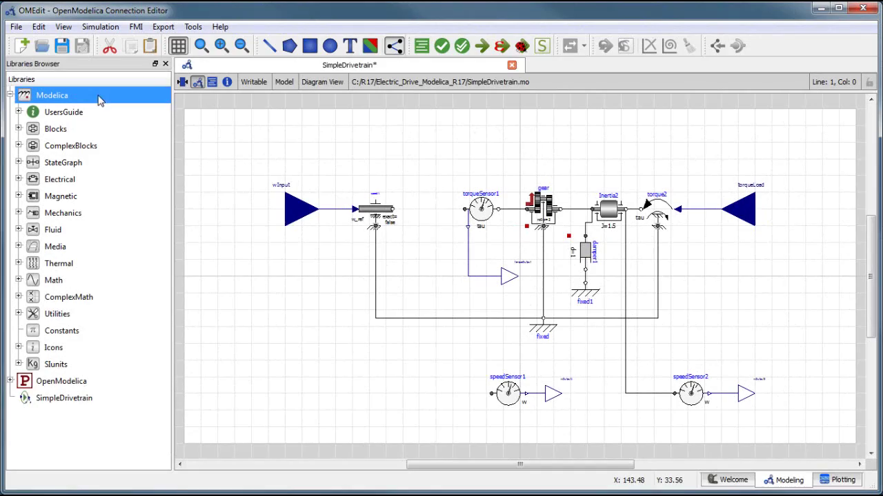
Place a Rotational Inertia between the speed source and torqueSensor1, wiring it to speedSensor1.
{"action": "left_click", "coordinate": [18, 213]}
{"action": "left_click", "coordinate": [27, 246]}
{"action": "left_click", "coordinate": [35, 297]}
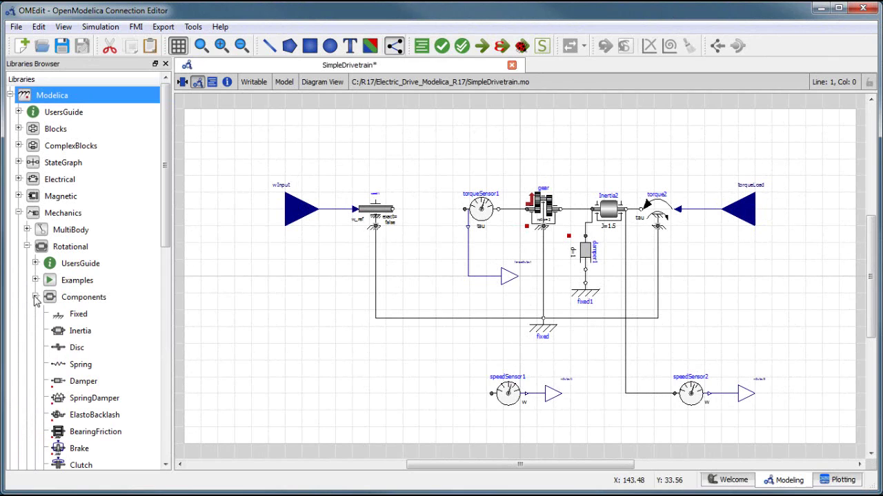
{"action": "left_click_drag", "start_coordinate": [78, 332], "coordinate": [426, 212]}
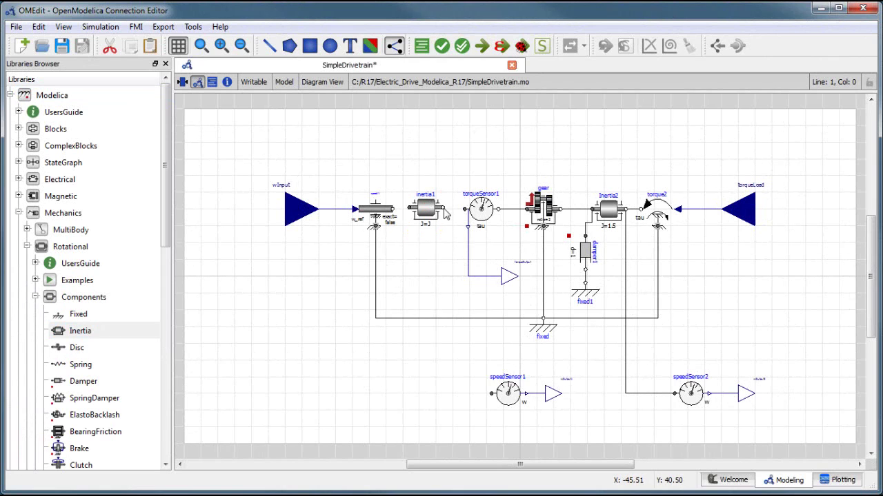
{"action": "left_click", "coordinate": [444, 210]}
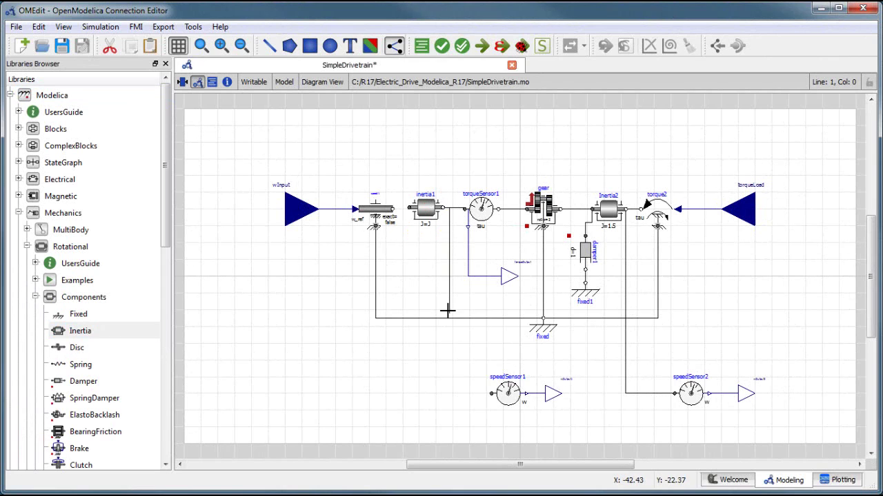
{"action": "left_click", "coordinate": [454, 394]}
{"action": "left_click", "coordinate": [491, 393]}
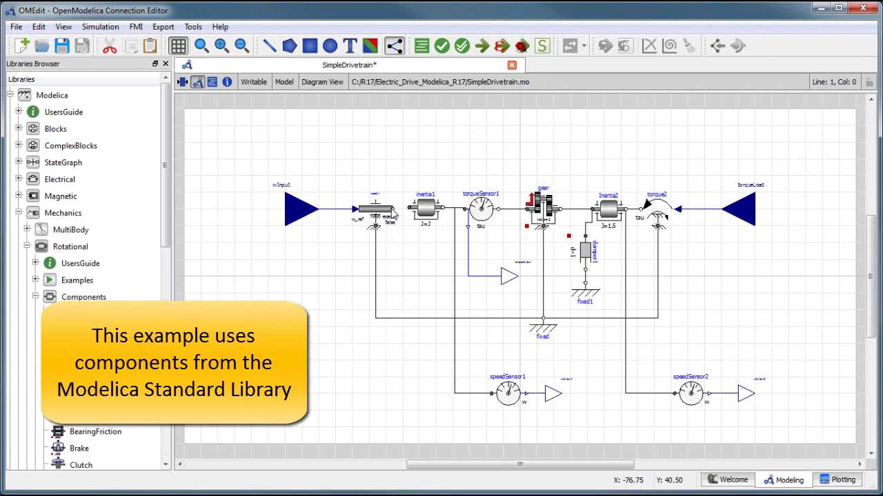
Confirm inertia1's J=1 and display the model's Modelica source text.
{"action": "double_click", "coordinate": [427, 210]}
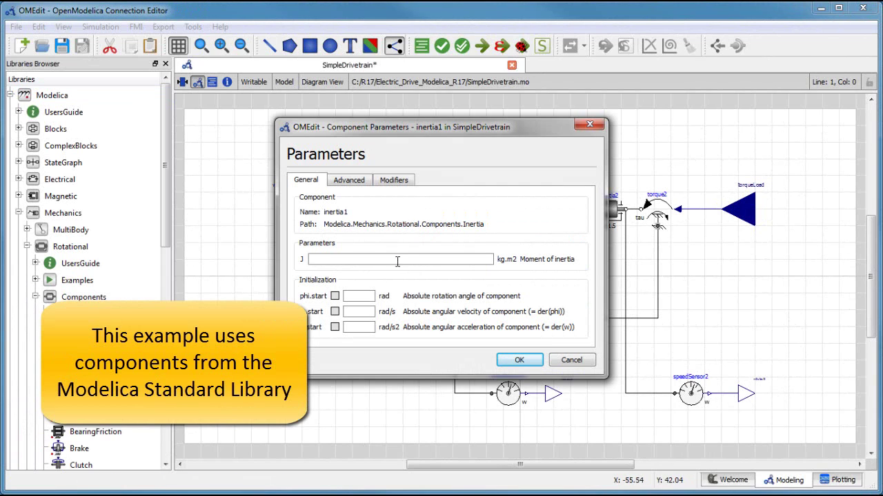
{"action": "left_click", "coordinate": [536, 364]}
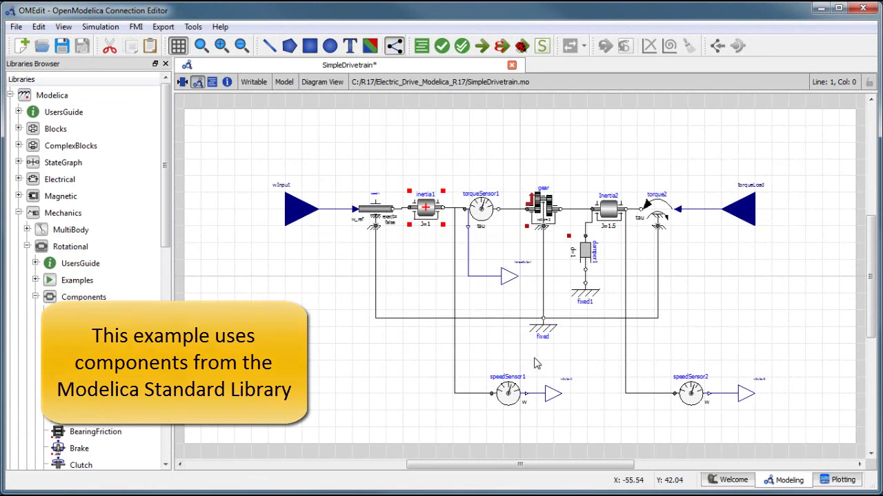
{"action": "left_click", "coordinate": [213, 82]}
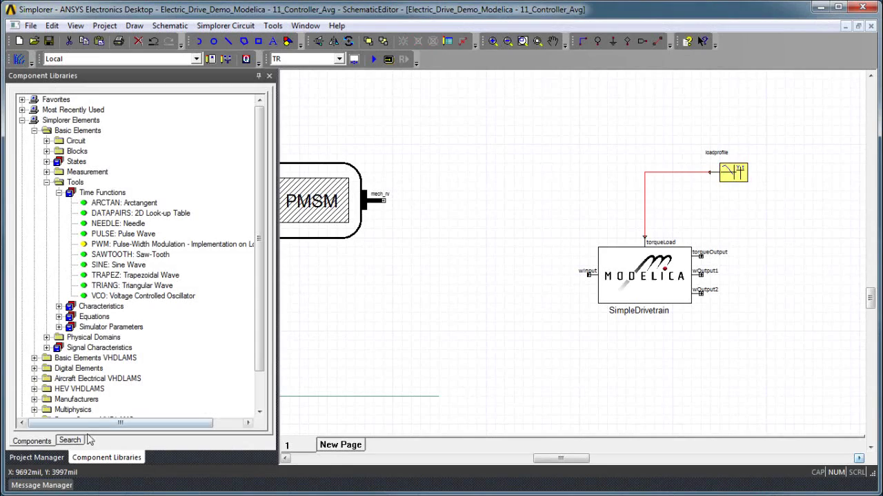
Add a VM_ROT velocity sensor named wSensor, wired between the PMSM shaft and wInput.
{"action": "left_click", "coordinate": [70, 440]}
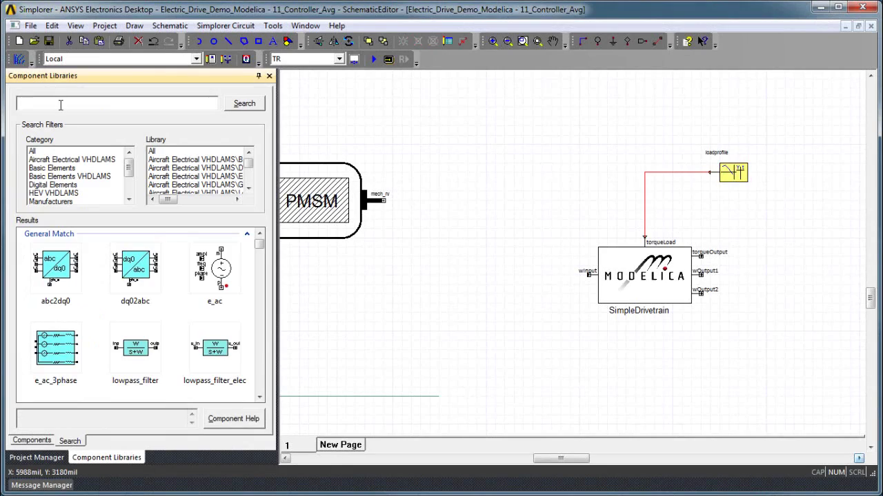
{"action": "left_click", "coordinate": [59, 103]}
{"action": "type", "text": "velocity"}
{"action": "key", "text": "Return"}
{"action": "left_click_drag", "start_coordinate": [222, 276], "coordinate": [536, 265]}
{"action": "right_click", "coordinate": [536, 265]}
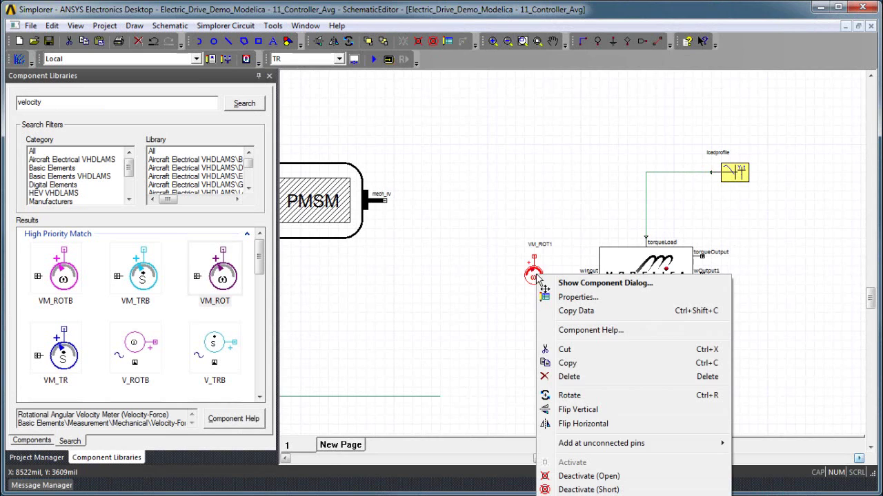
{"action": "left_click", "coordinate": [535, 290]}
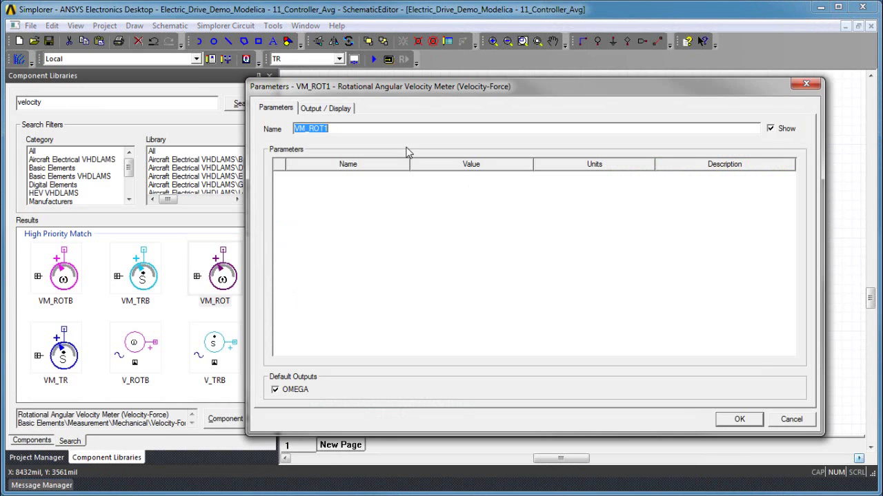
{"action": "type", "text": "wSensor"}
{"action": "key", "text": "Return"}
{"action": "left_click_drag", "start_coordinate": [542, 274], "coordinate": [588, 274]}
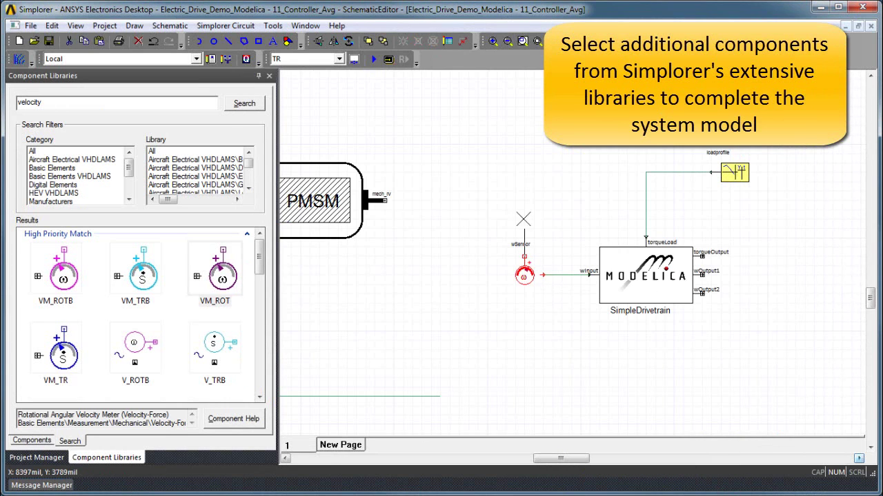
{"action": "left_click_drag", "start_coordinate": [524, 256], "coordinate": [378, 200]}
Search the library for torque and place an F_ROT rotational torque source.
{"action": "double_click", "coordinate": [95, 102]}
{"action": "key", "text": "BackSpace"}
{"action": "type", "text": "torque"}
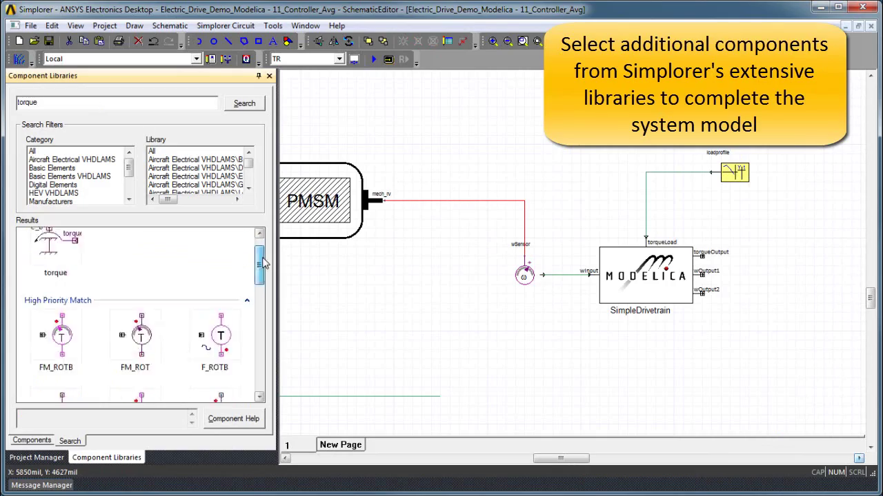
{"action": "scroll", "coordinate": [138, 311], "scroll_direction": "down", "scroll_amount": 5}
{"action": "left_click_drag", "start_coordinate": [62, 306], "coordinate": [505, 337]}
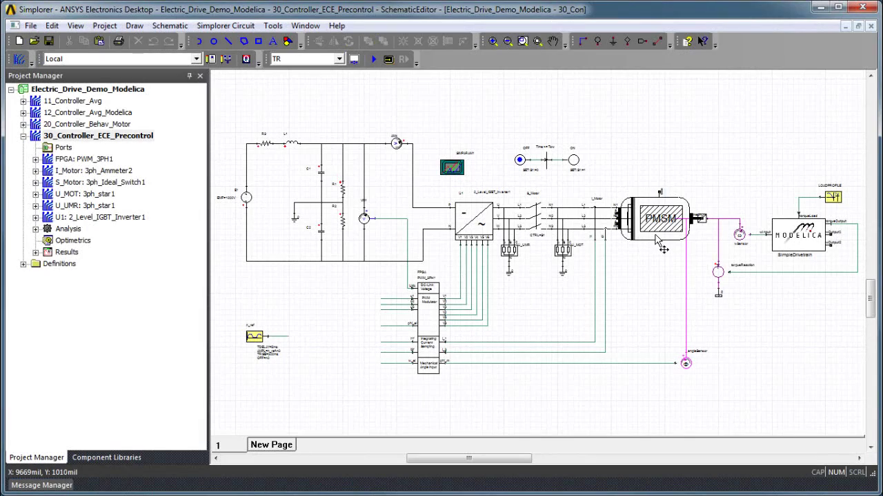
Swap the PMSM motor for the PMSM_DQ model placed after the inverter.
{"action": "left_click", "coordinate": [657, 238]}
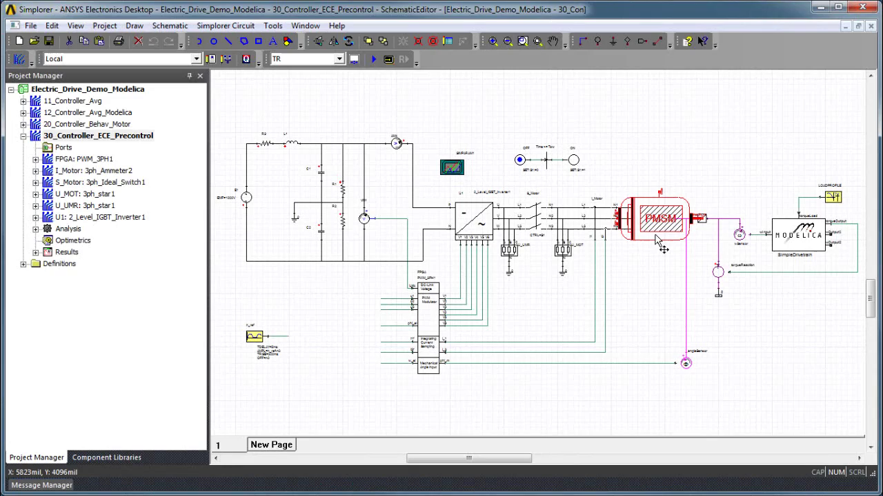
{"action": "key", "text": "Delete"}
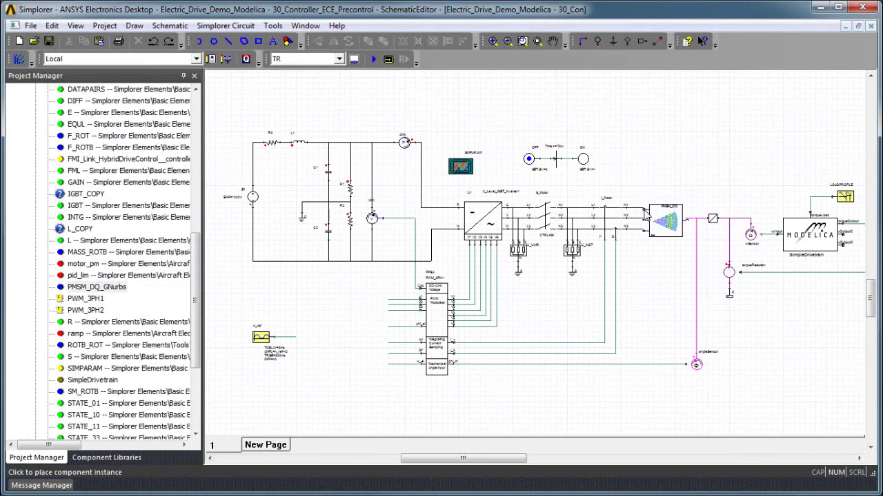
{"action": "left_click", "coordinate": [643, 215]}
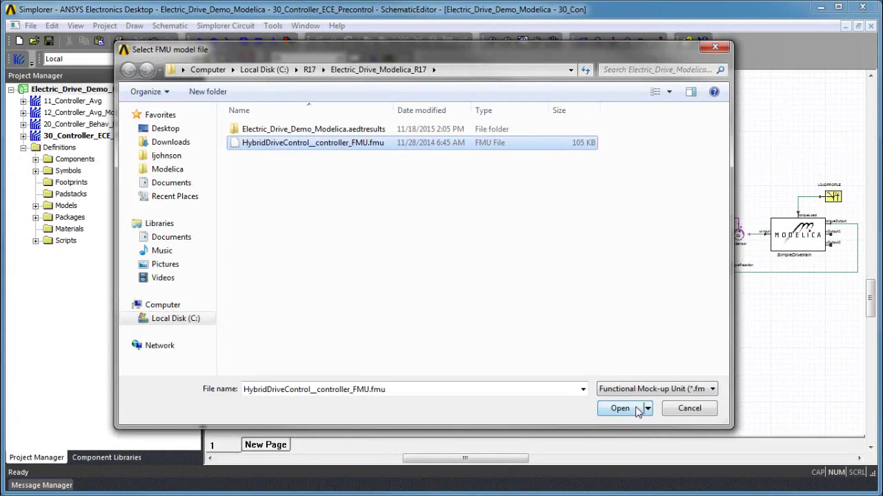
Import HybridDriveControl__controller_FMU.fmu, accepting the default Import FMU Model options.
{"action": "left_click", "coordinate": [620, 409]}
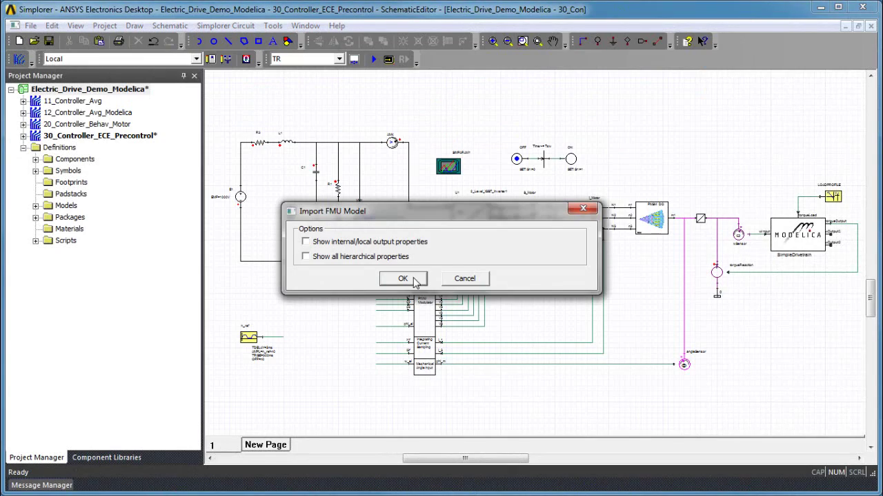
{"action": "left_click", "coordinate": [403, 278]}
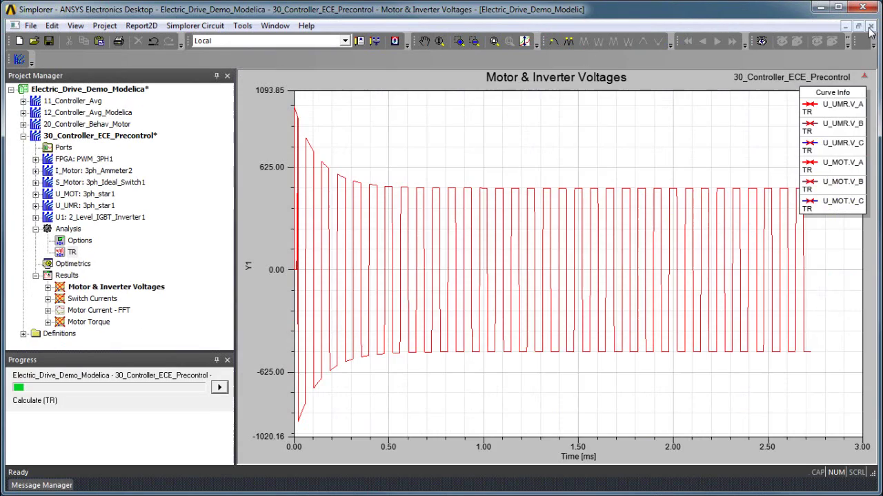
Close the schematic and tile the Motor & Inverter Voltages and Motor Torque plots horizontally.
{"action": "left_click", "coordinate": [870, 26]}
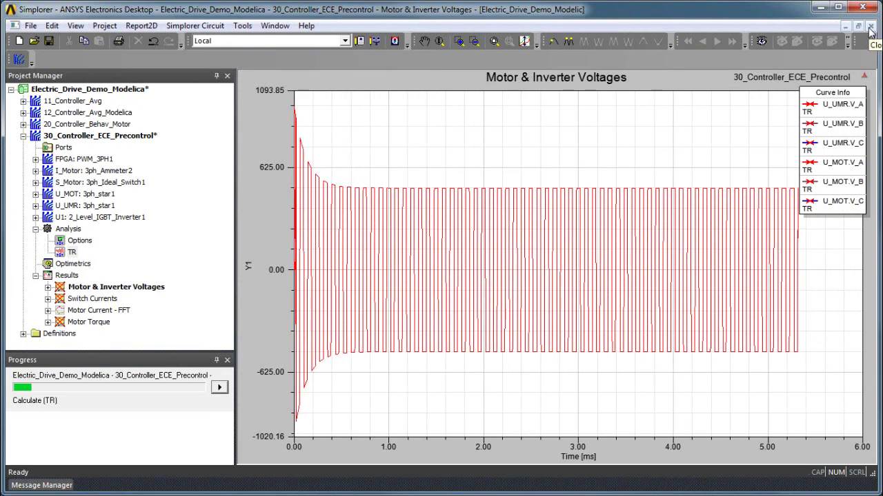
{"action": "left_click", "coordinate": [459, 41]}
{"action": "left_click", "coordinate": [274, 26]}
{"action": "left_click", "coordinate": [332, 71]}
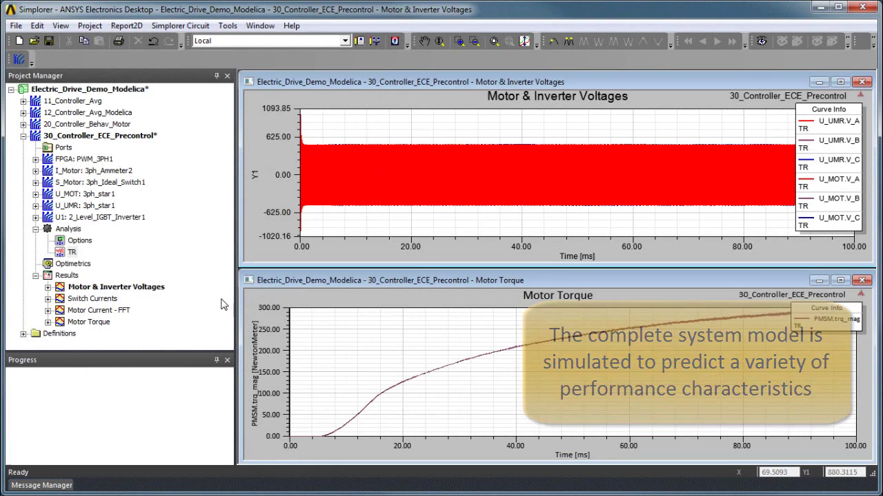
Show the Switch Currents plot maximized, then open the Motor Current - FFT spectrum.
{"action": "double_click", "coordinate": [114, 299]}
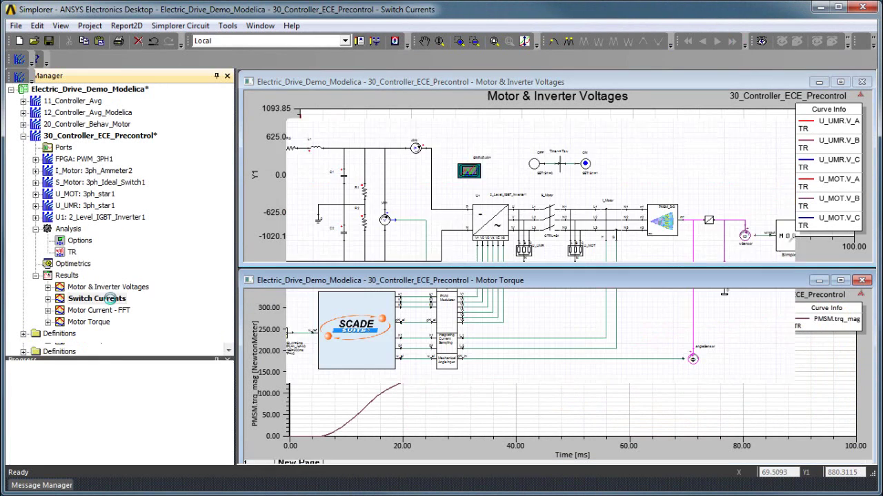
{"action": "left_click", "coordinate": [757, 130]}
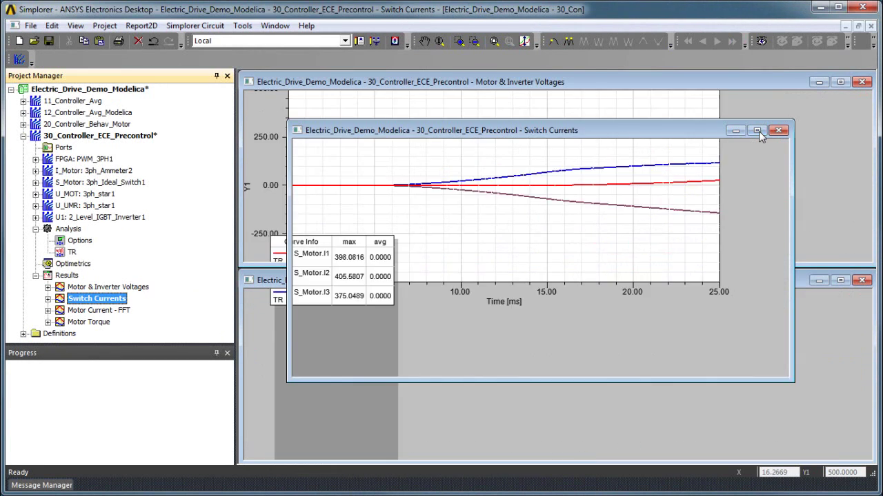
{"action": "double_click", "coordinate": [116, 312]}
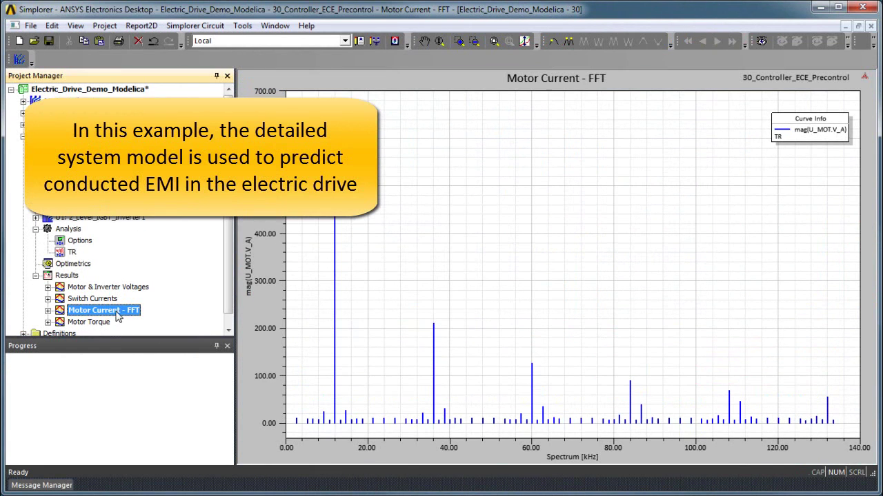